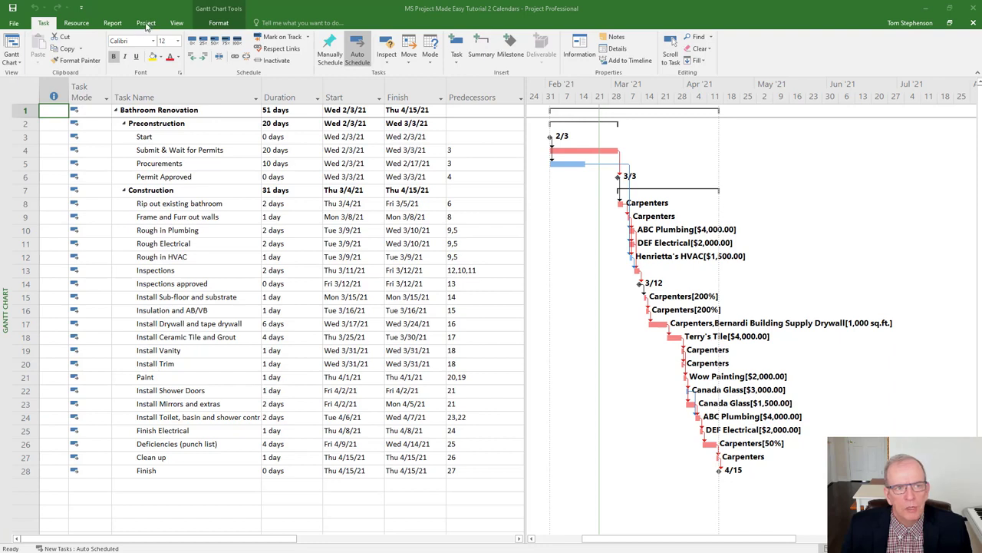
# Add a Good Friday exception on 4/9/2021 to the Standard project calendar and apply it to the schedule
pyautogui.click(146, 23)
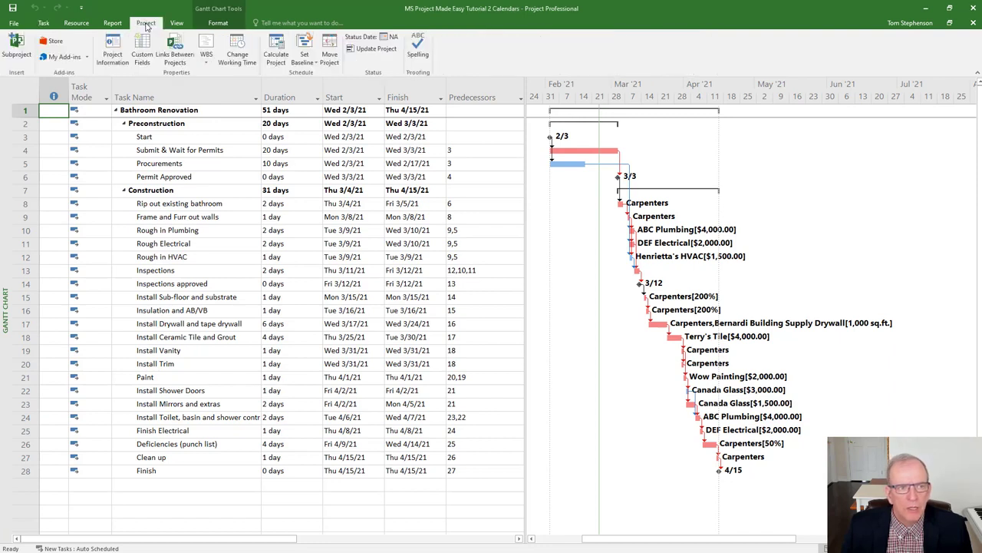
pyautogui.click(240, 54)
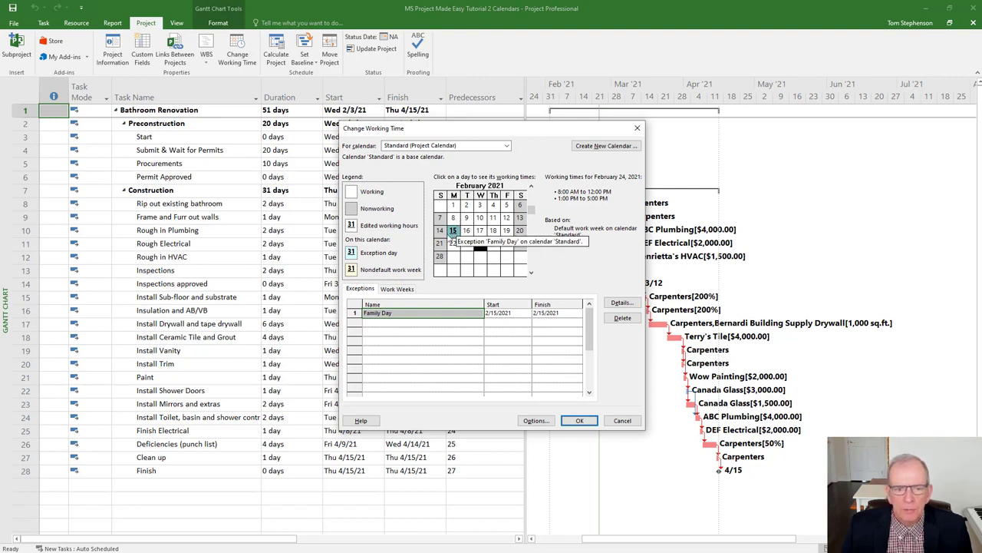
pyautogui.moveTo(453, 235)
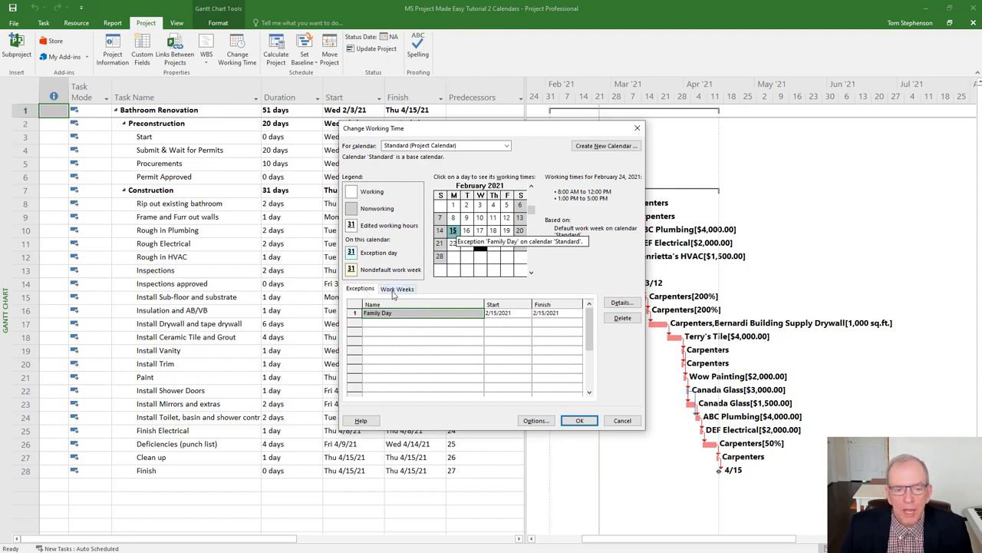
pyautogui.click(360, 292)
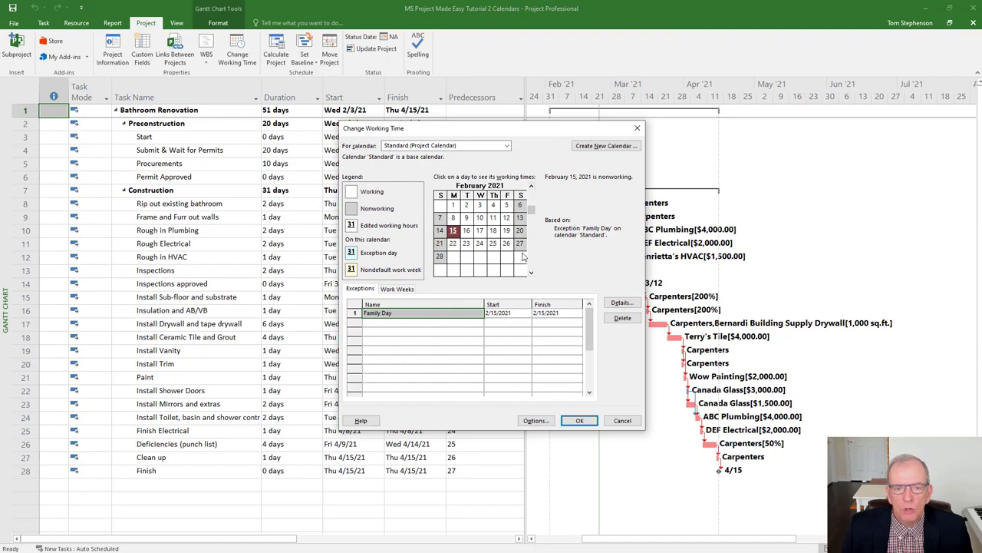
pyautogui.click(530, 274)
pyautogui.click(531, 274)
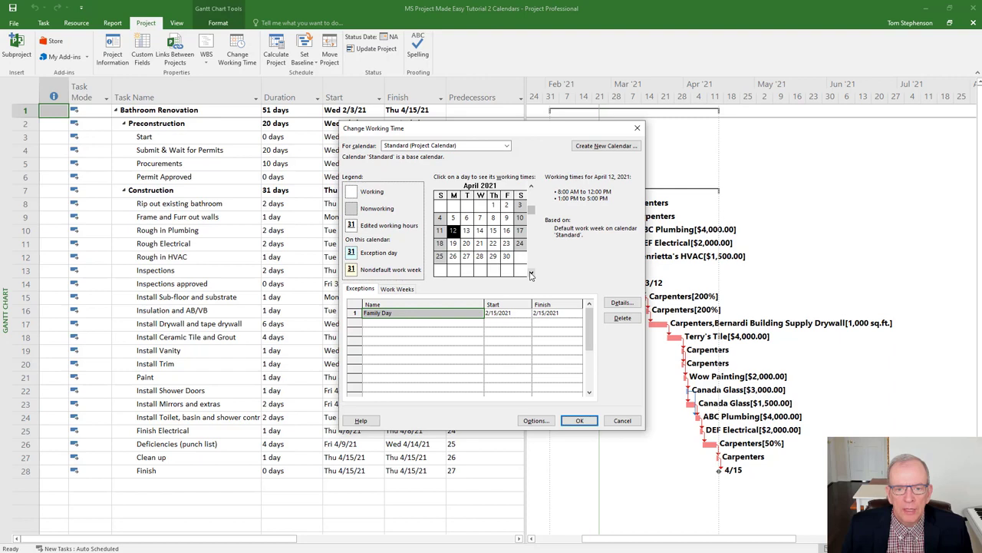
pyautogui.click(505, 219)
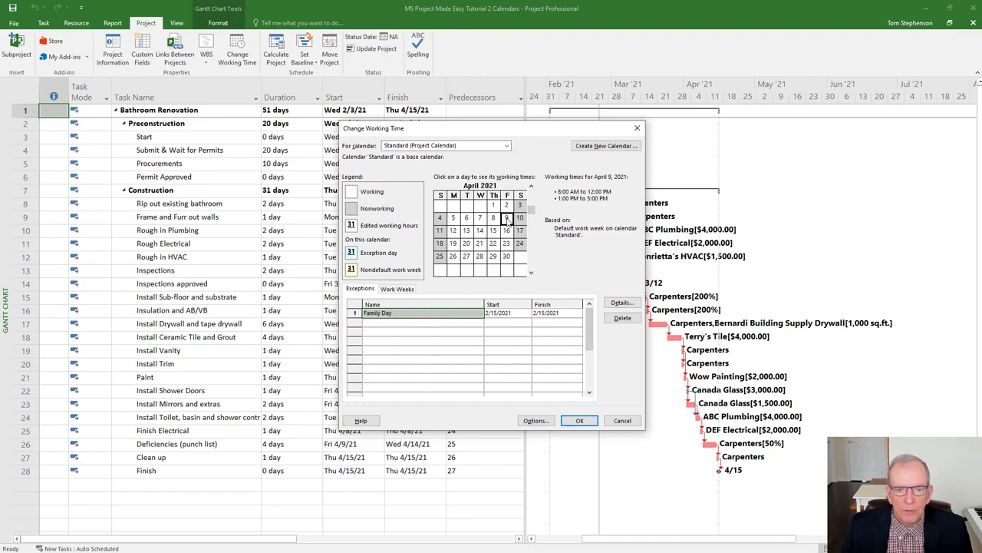
pyautogui.click(406, 323)
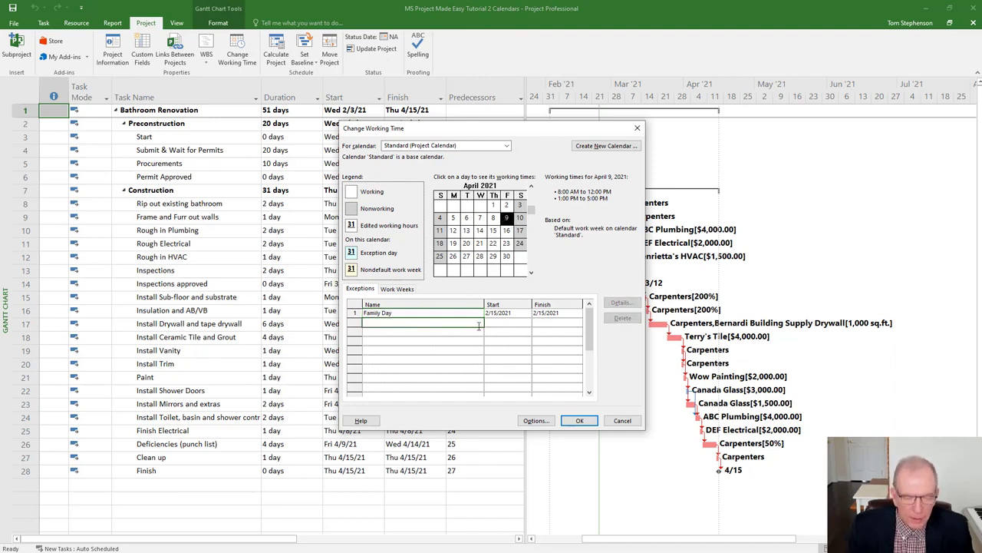
pyautogui.write('Good Friday')
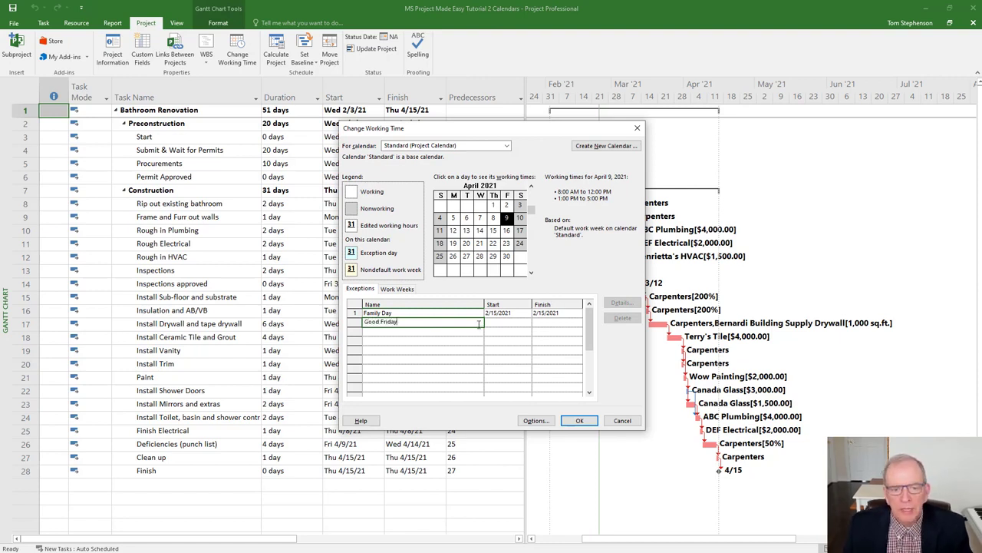
pyautogui.click(498, 323)
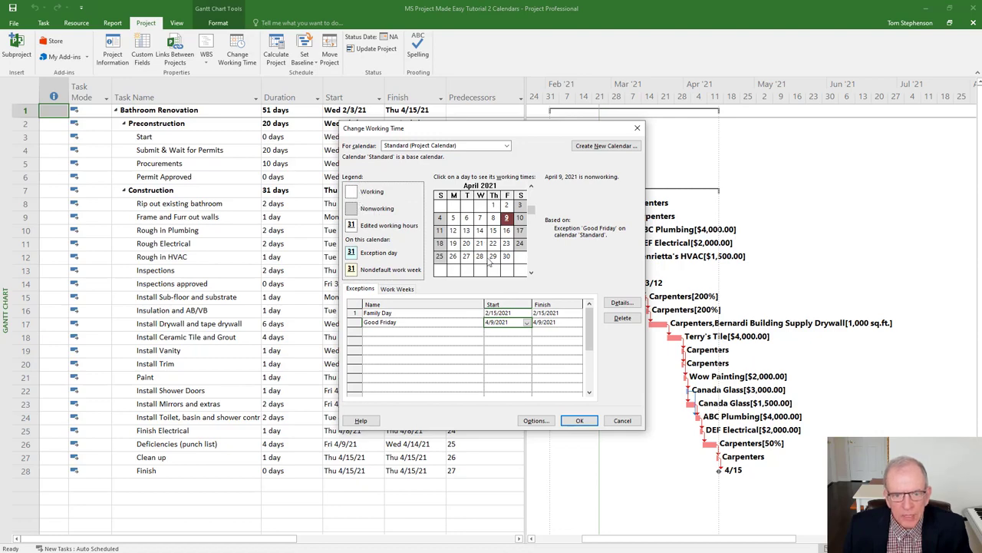
pyautogui.moveTo(502, 133); pyautogui.dragTo(648, 123)
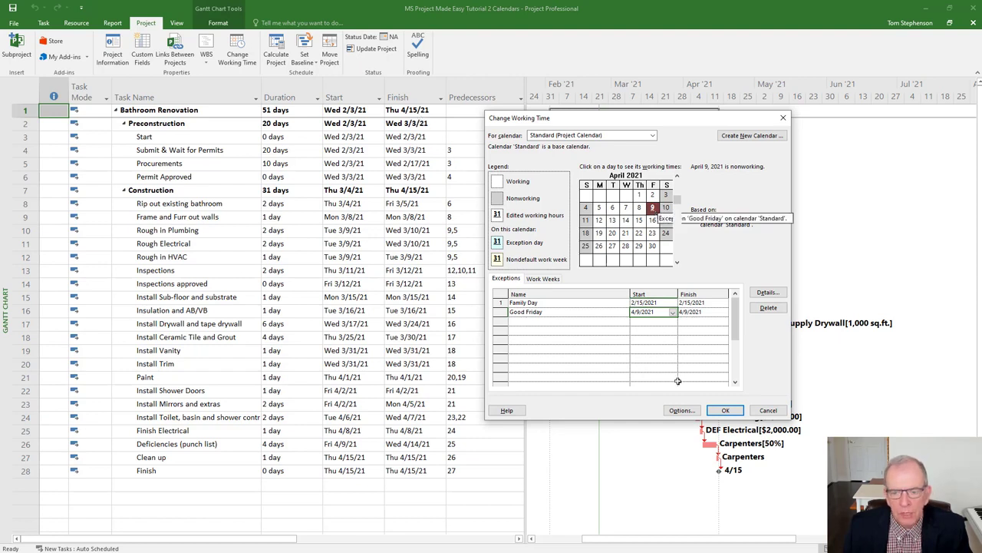
pyautogui.click(727, 411)
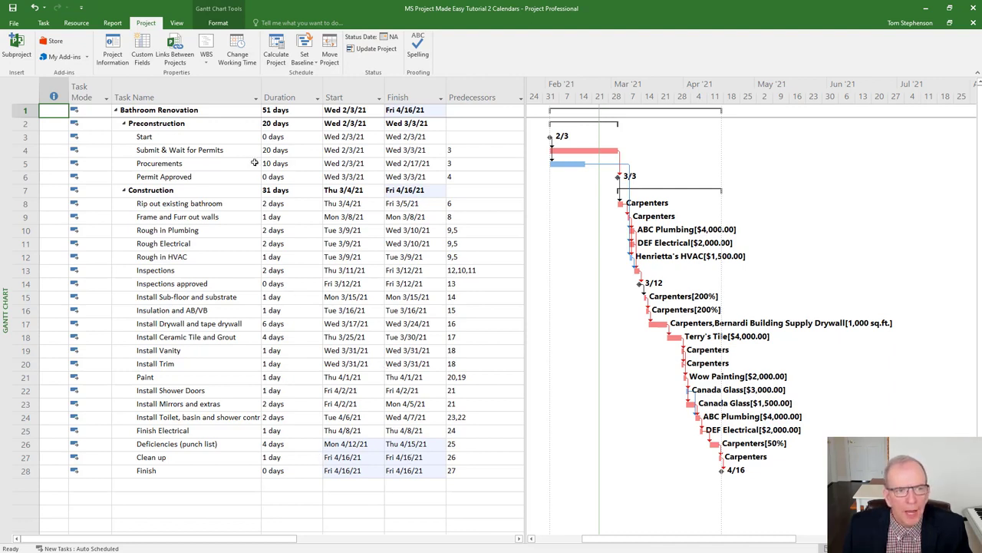
# Set Friday to nonworking time in the default work week of the Standard project calendar
pyautogui.click(239, 51)
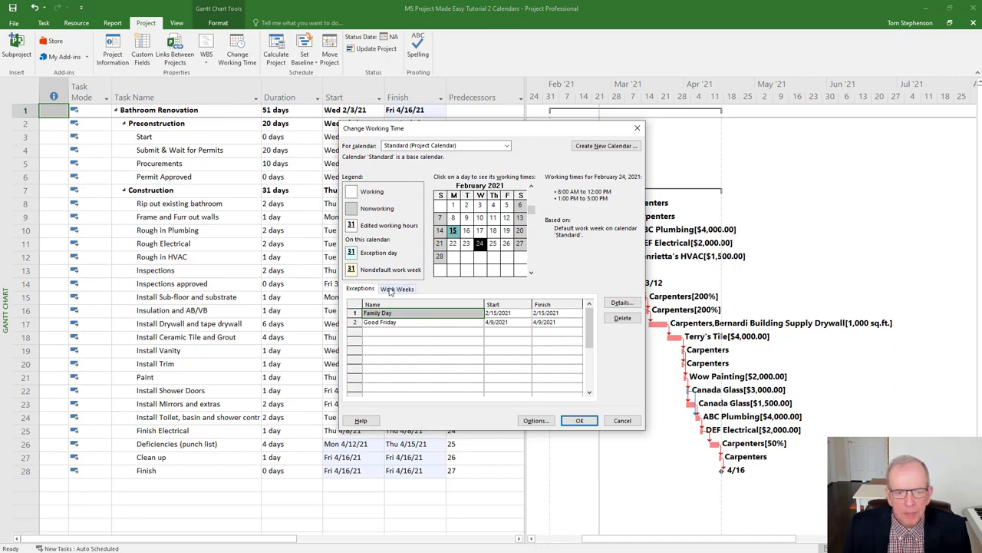
pyautogui.click(395, 293)
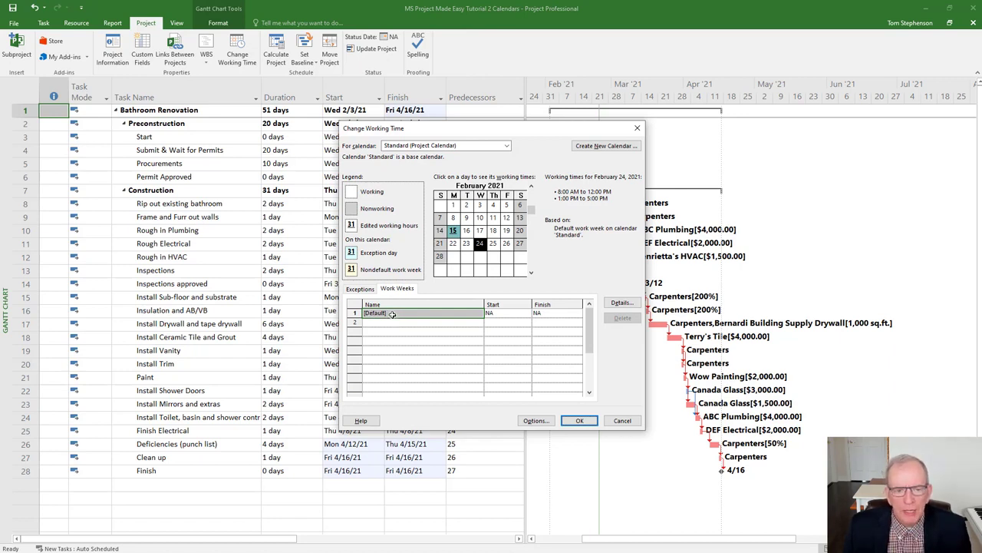
pyautogui.click(392, 313)
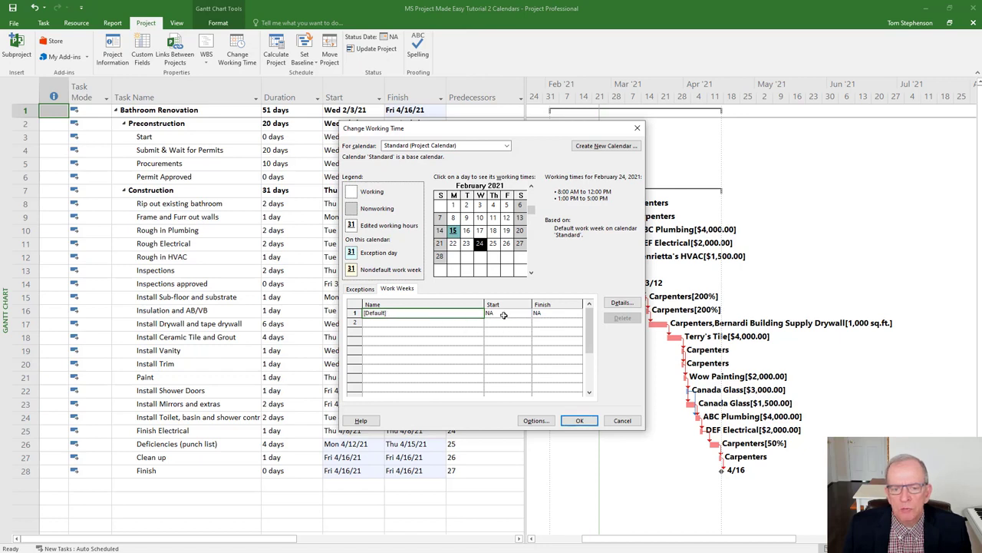
pyautogui.click(621, 303)
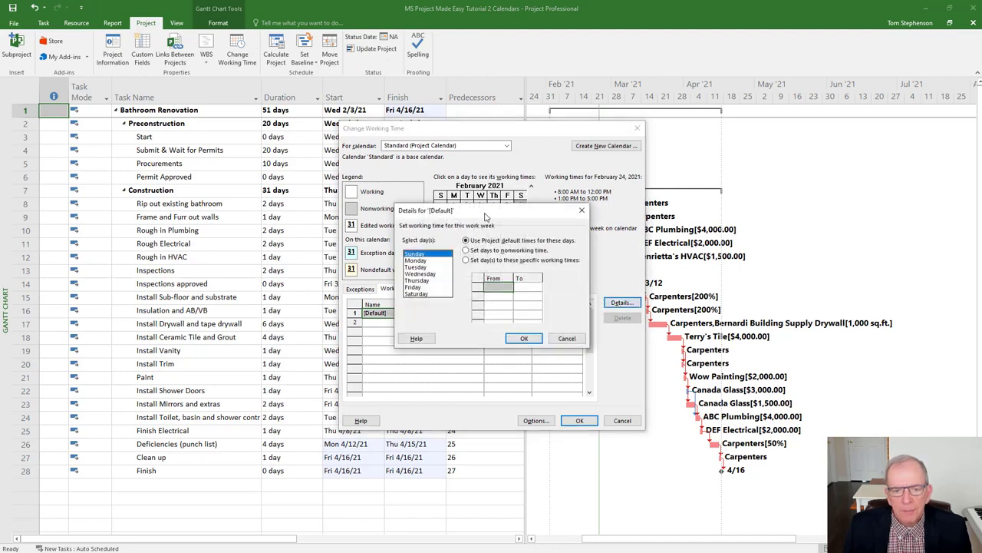
pyautogui.moveTo(491, 218); pyautogui.dragTo(671, 145)
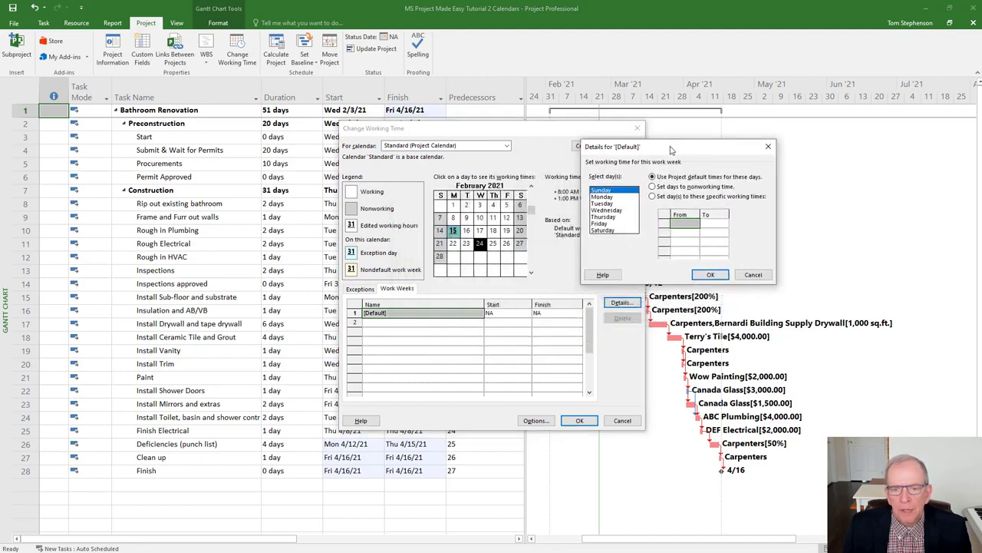
pyautogui.click(604, 224)
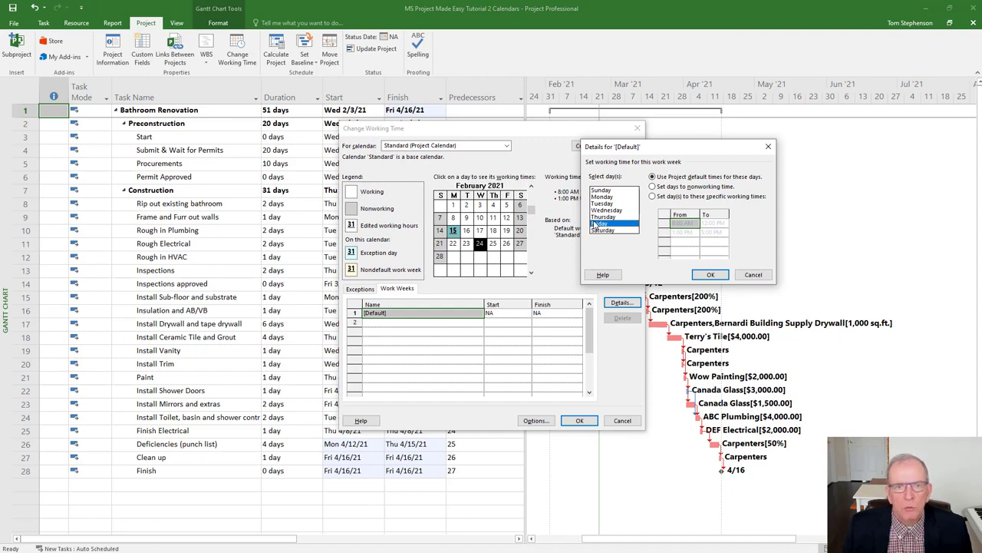
pyautogui.click(653, 197)
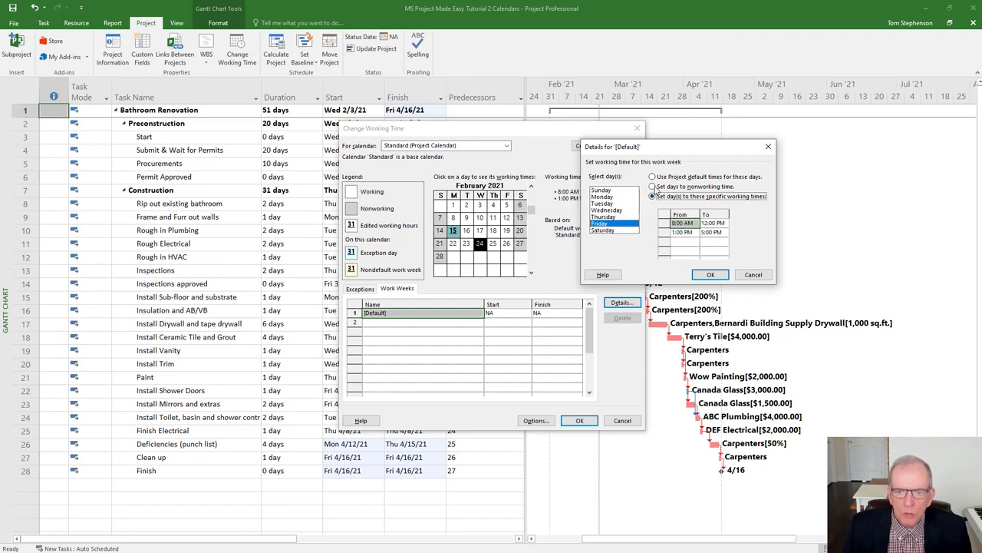
pyautogui.click(653, 186)
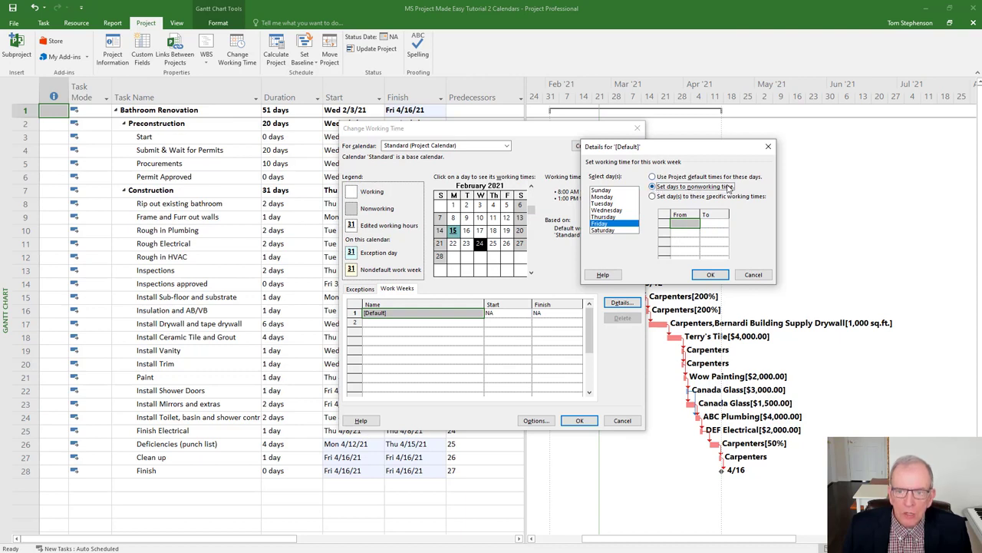
pyautogui.click(711, 276)
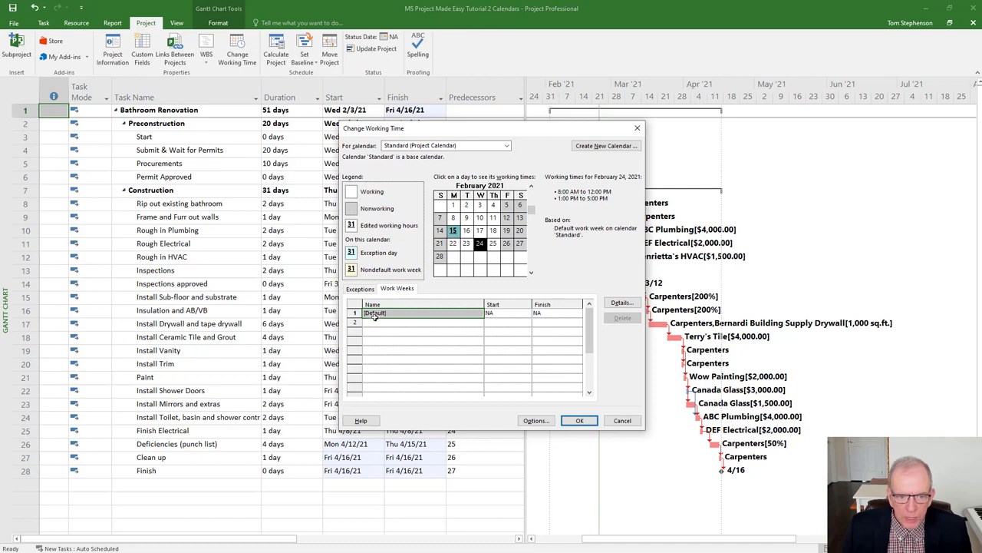
# Review the Standard calendar's January and February 2021 days, exceptions and work weeks, and apply the working time changes to the schedule
pyautogui.click(531, 187)
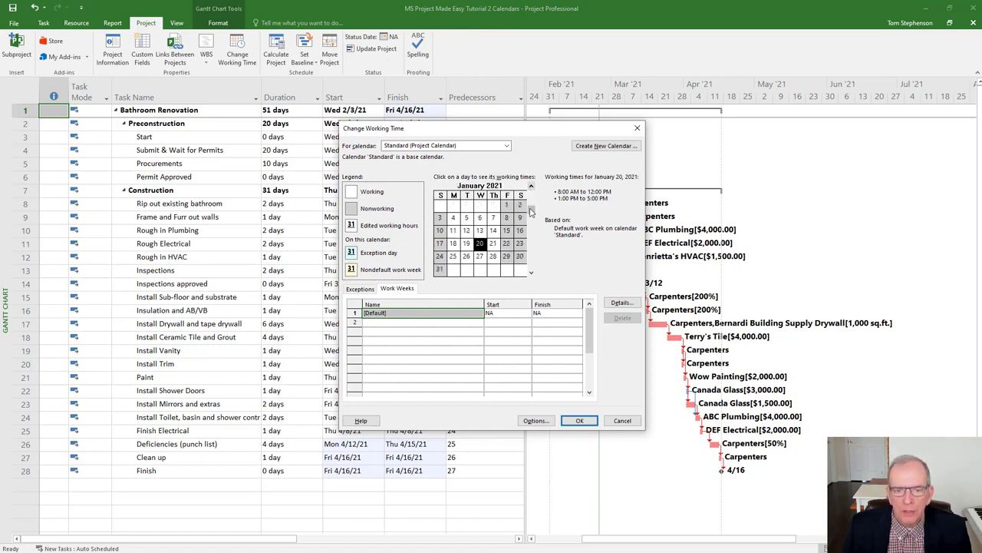
pyautogui.click(531, 272)
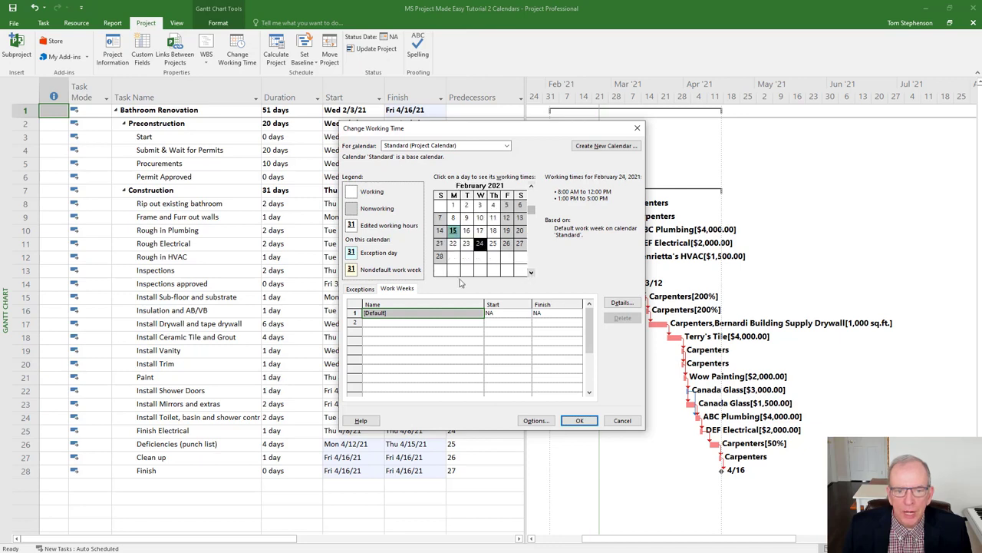
pyautogui.click(359, 290)
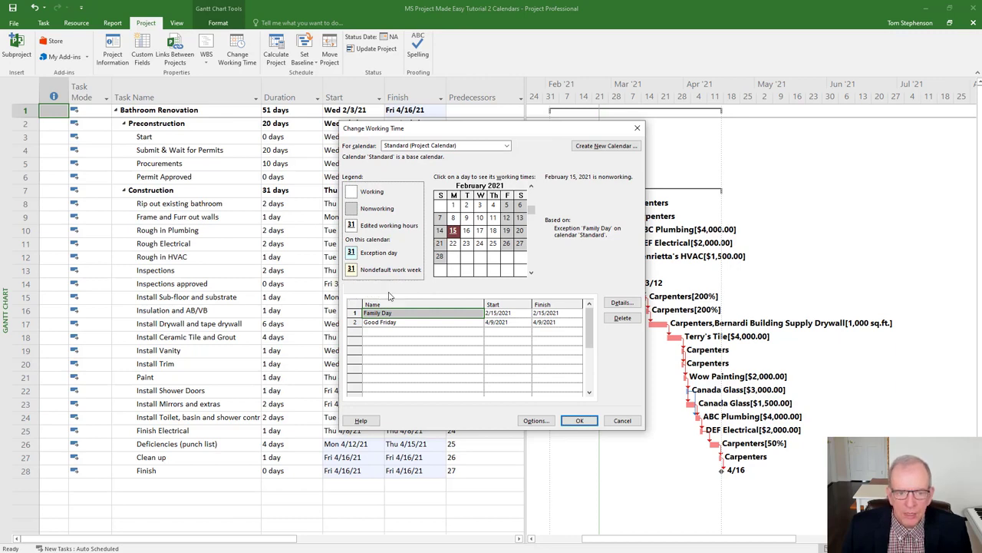
pyautogui.click(394, 294)
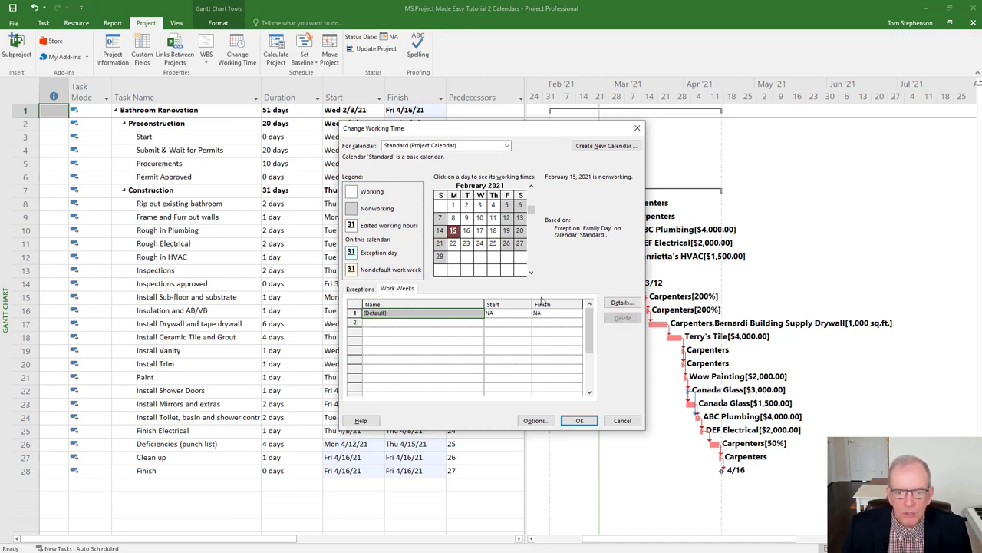
pyautogui.click(366, 292)
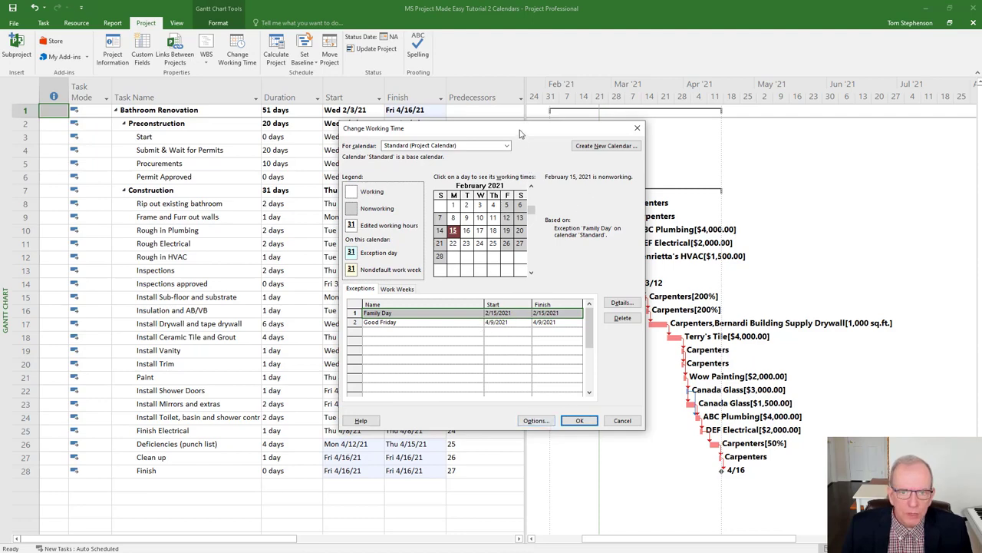
pyautogui.moveTo(540, 128); pyautogui.dragTo(709, 97)
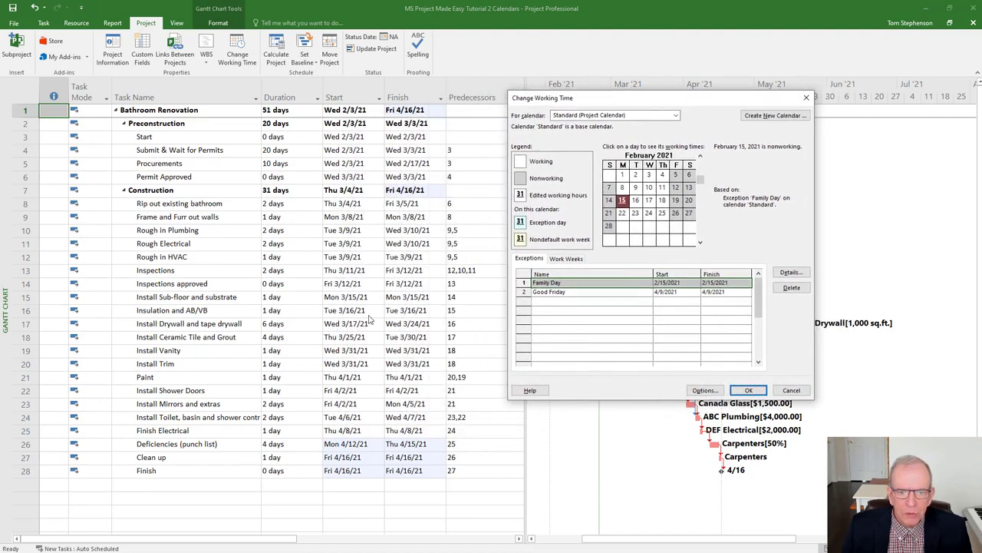
pyautogui.click(750, 391)
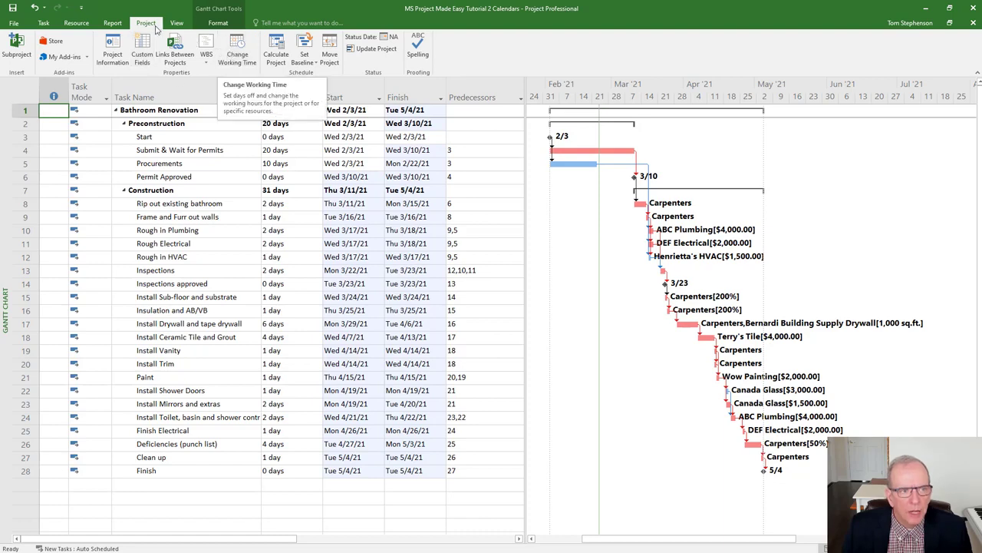
# Create a new base calendar named Electrical Sub as a copy of the Standard calendar
pyautogui.click(238, 50)
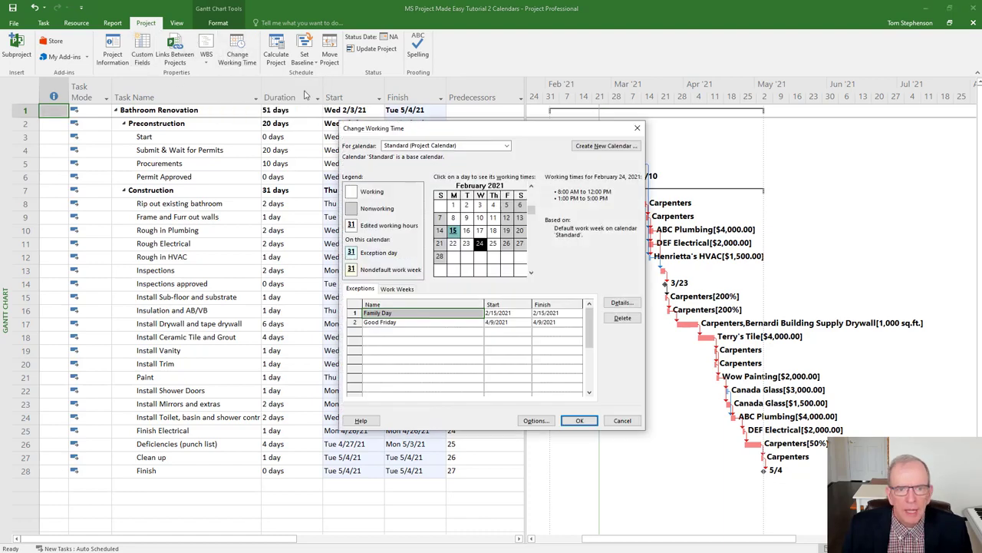
pyautogui.click(593, 146)
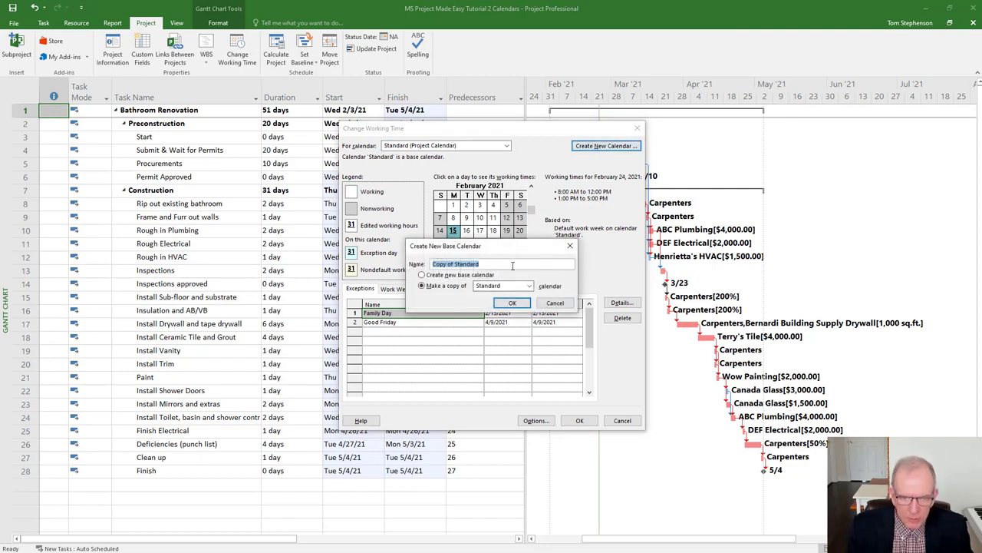
pyautogui.press('BackSpace')
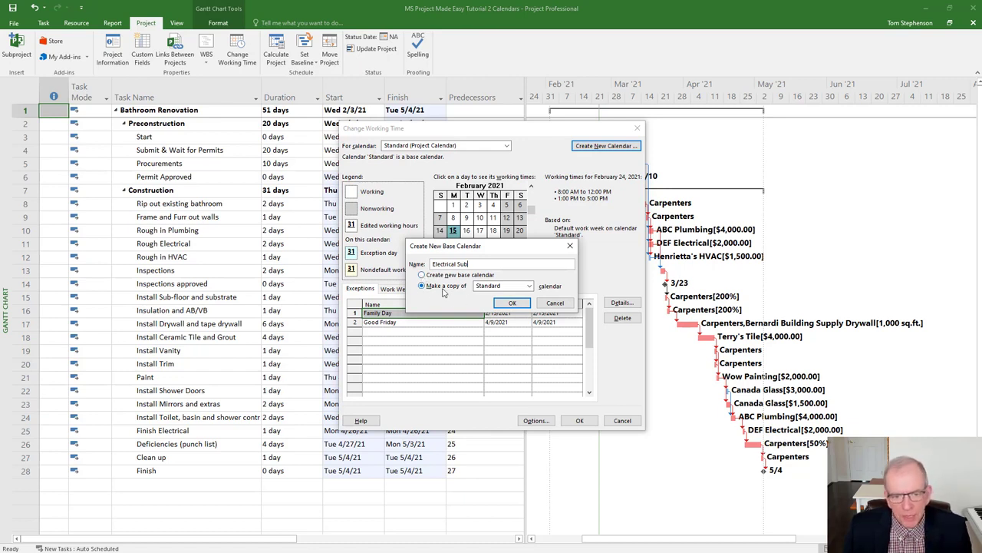
pyautogui.click(508, 303)
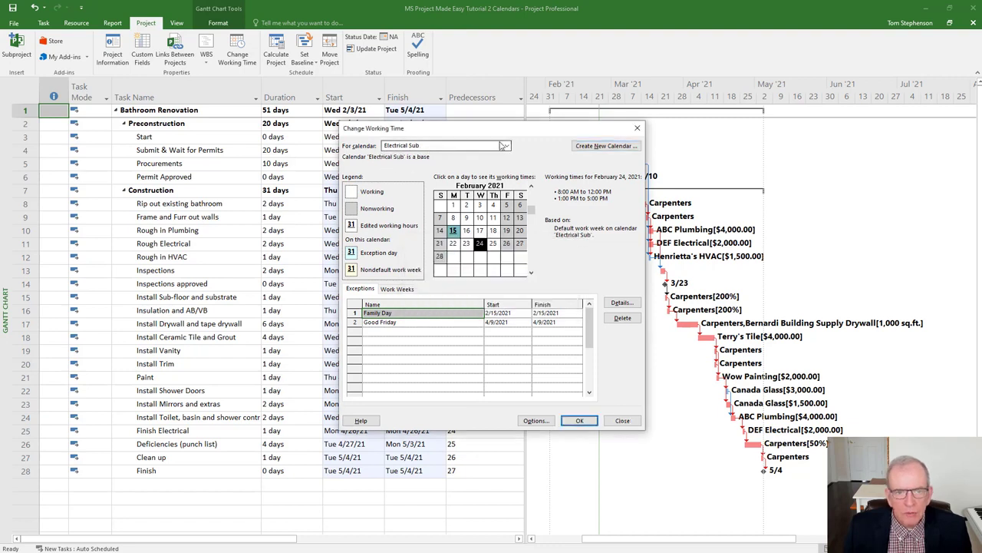
pyautogui.click(506, 146)
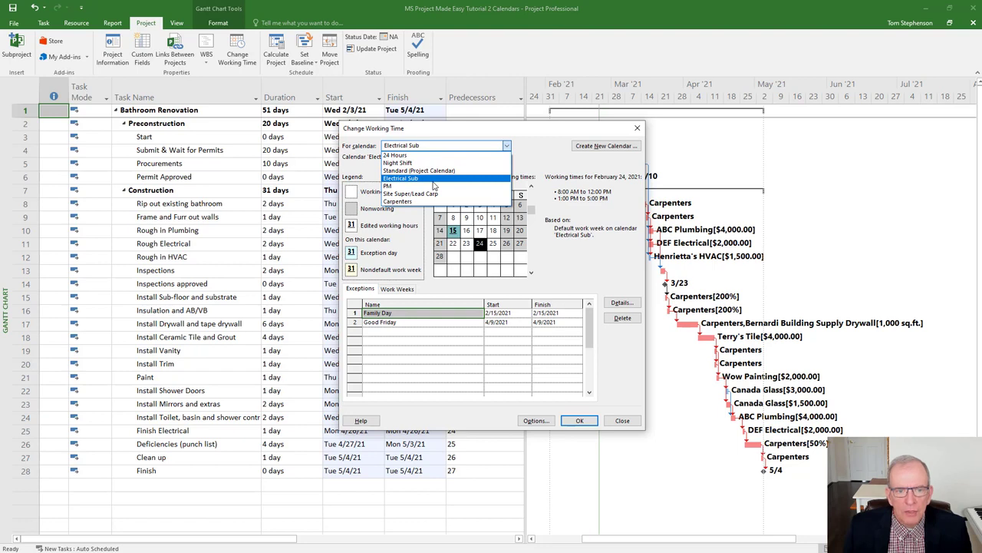
pyautogui.click(543, 156)
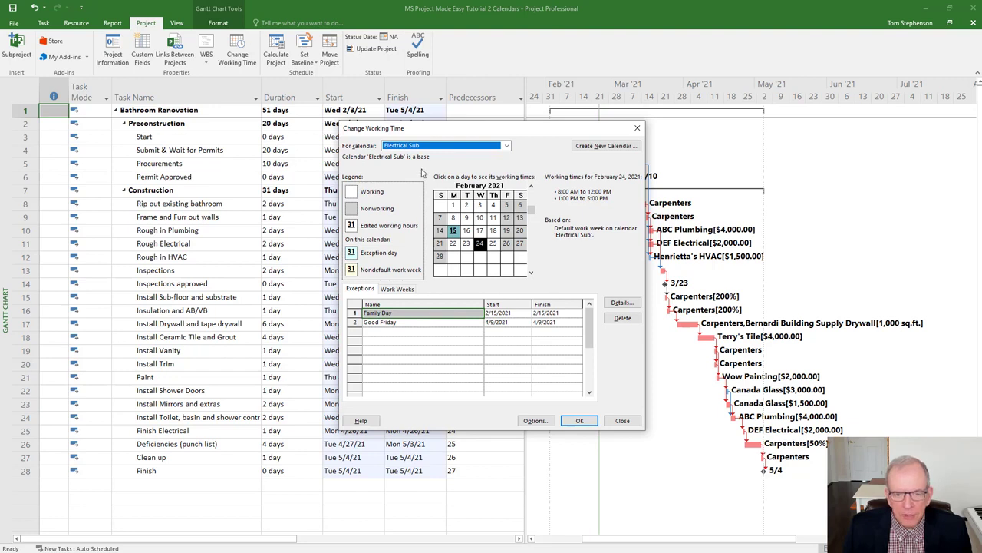
# Add a "non working" exception on 3/17/2021 to the Electrical Sub calendar and apply the working time changes
pyautogui.click(431, 332)
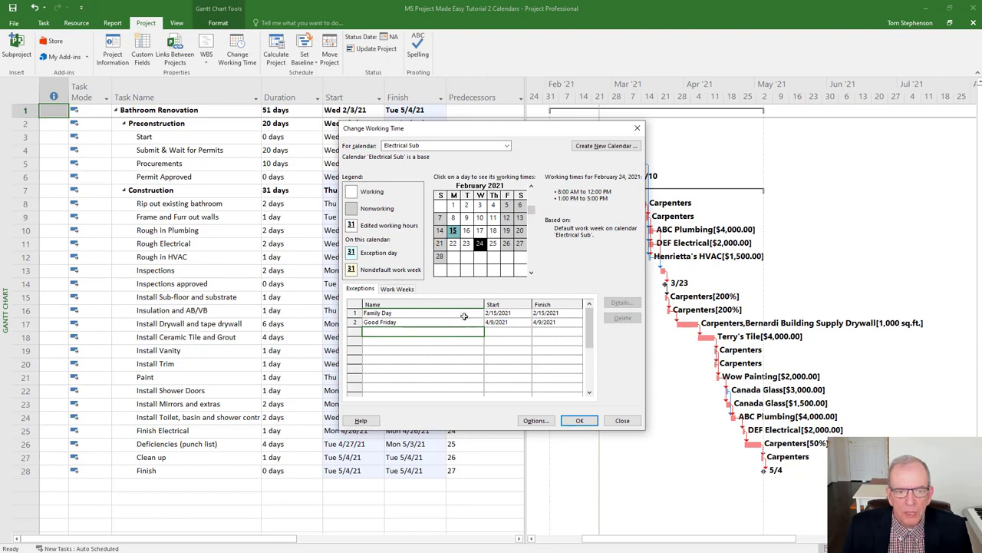
pyautogui.click(530, 272)
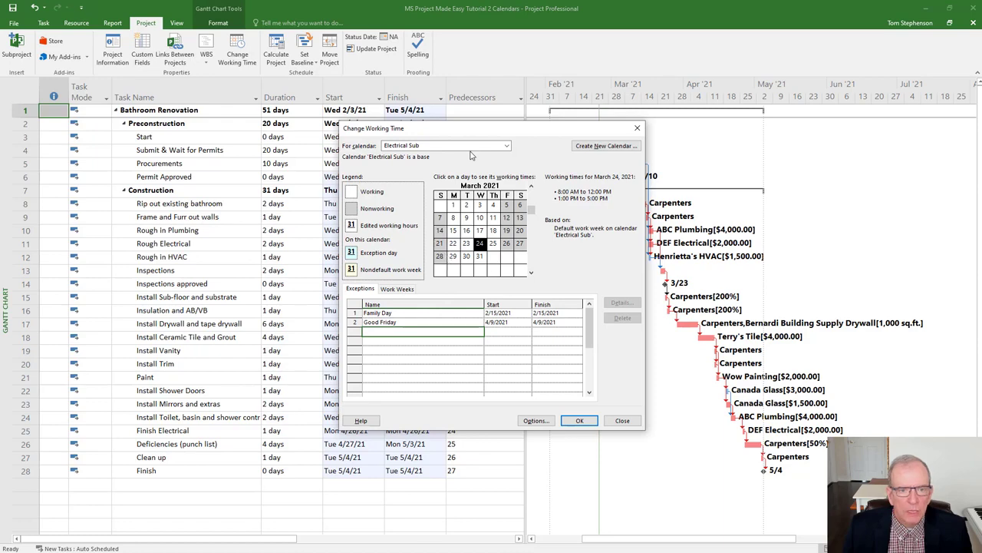
pyautogui.moveTo(483, 128); pyautogui.dragTo(627, 120)
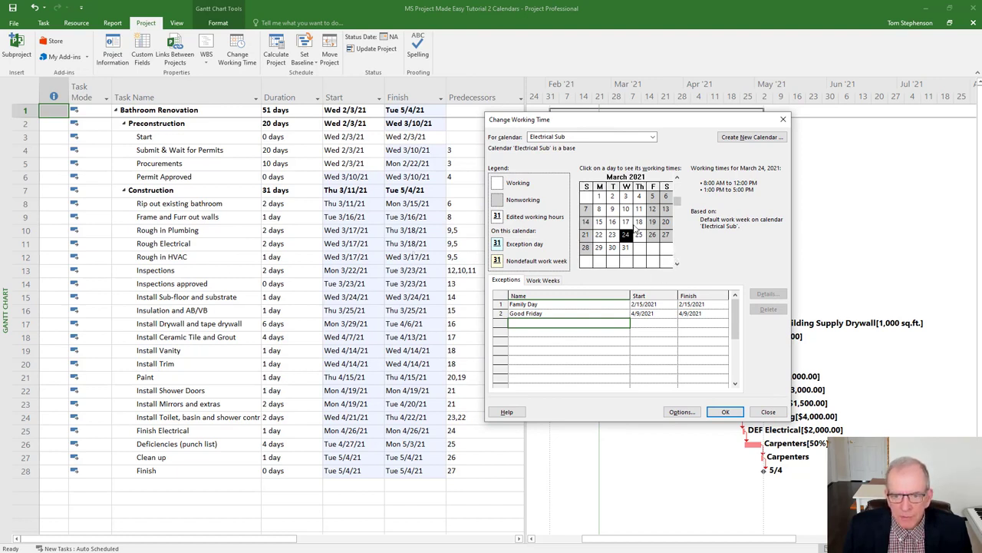
pyautogui.click(627, 223)
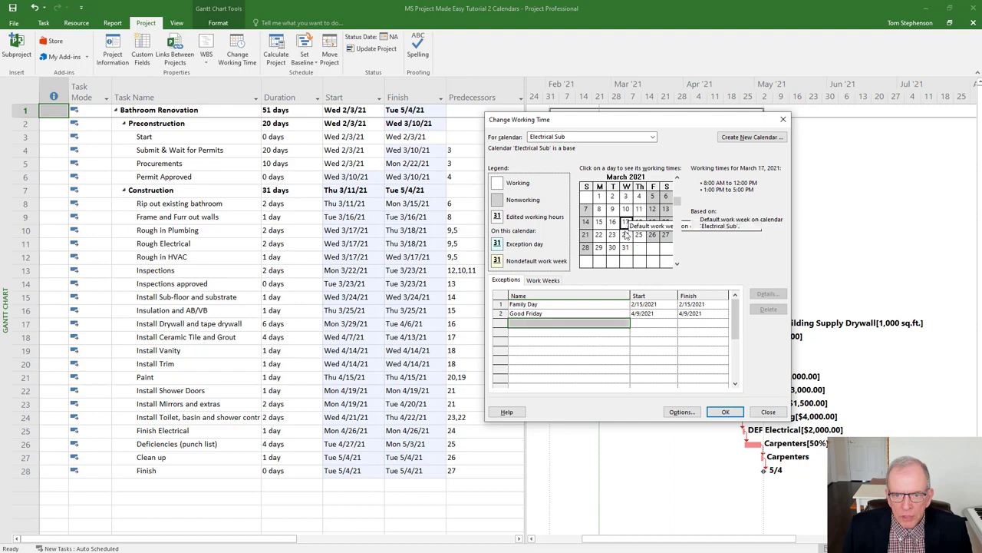
pyautogui.click(586, 321)
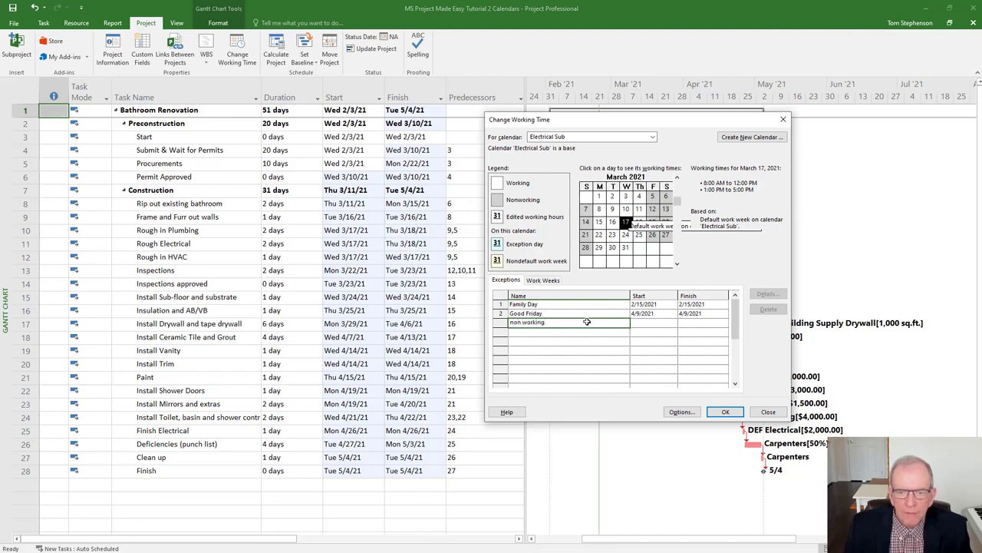
pyautogui.click(634, 323)
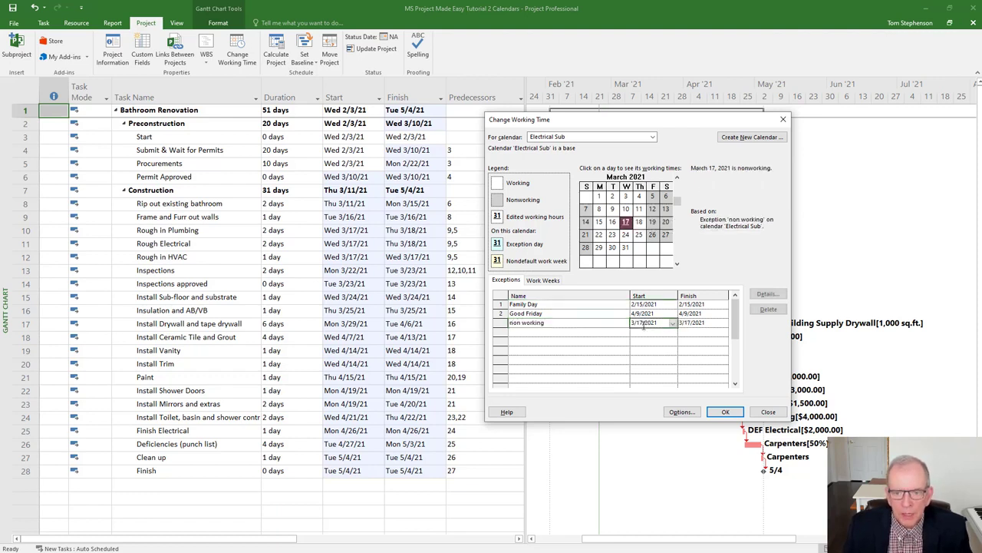
pyautogui.click(591, 331)
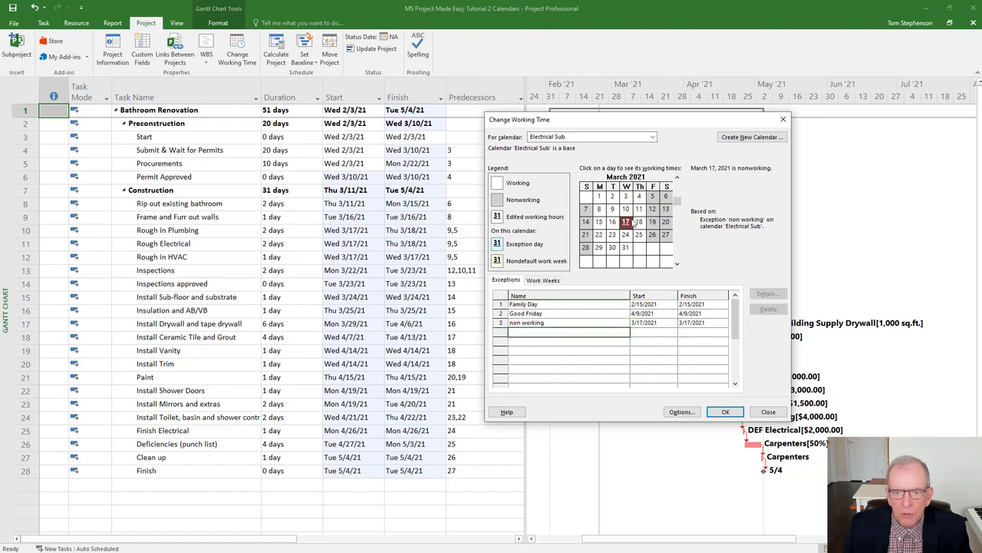
pyautogui.click(723, 412)
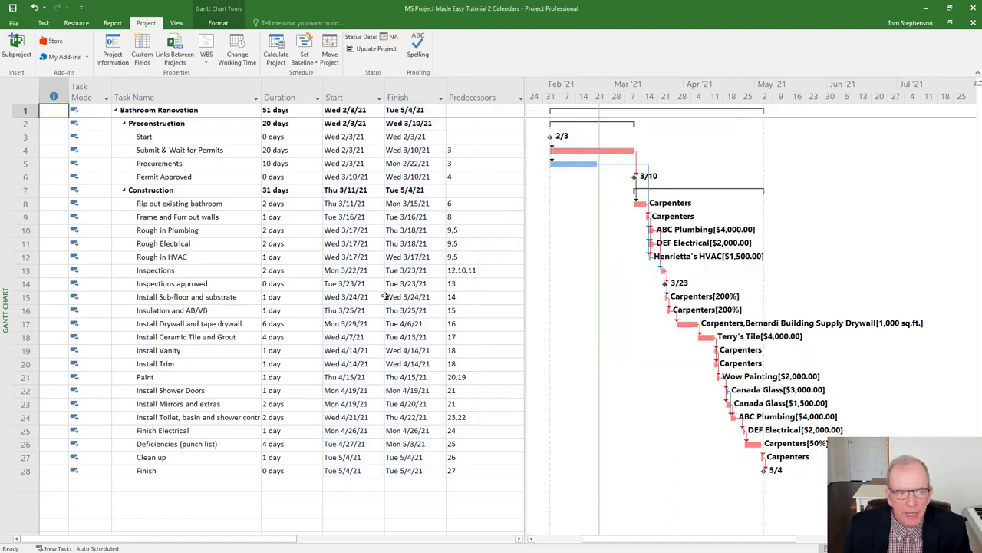
pyautogui.click(181, 244)
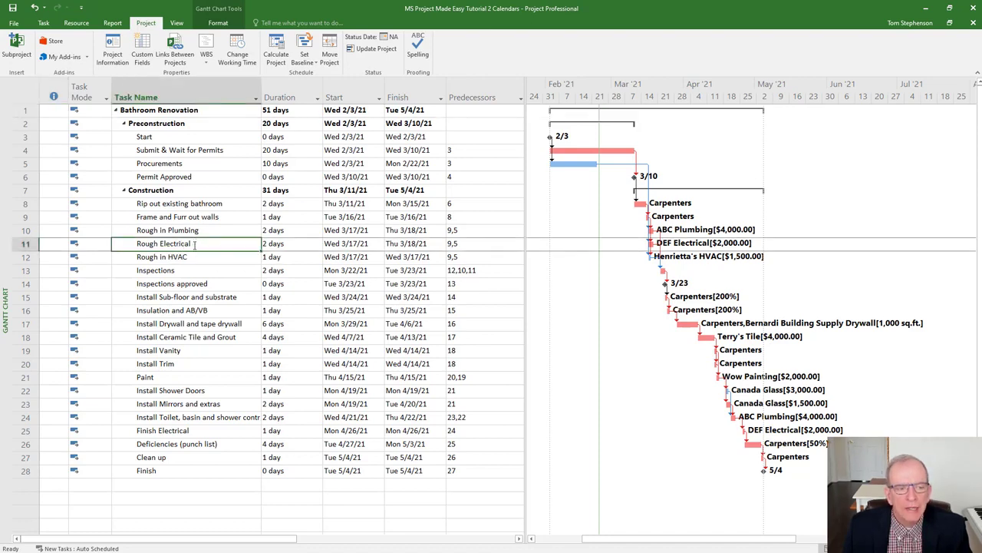
pyautogui.doubleClick(195, 244)
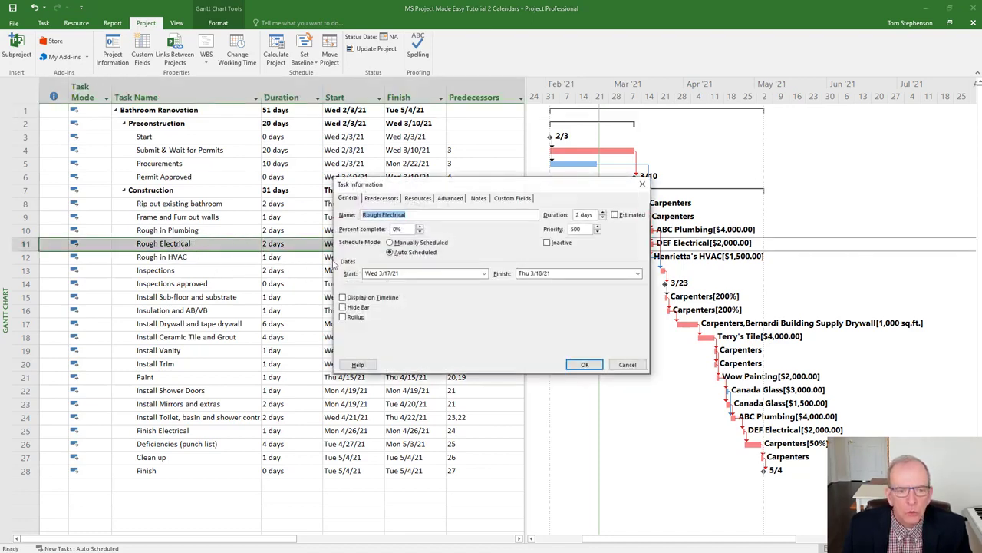
pyautogui.moveTo(397, 192); pyautogui.dragTo(628, 166)
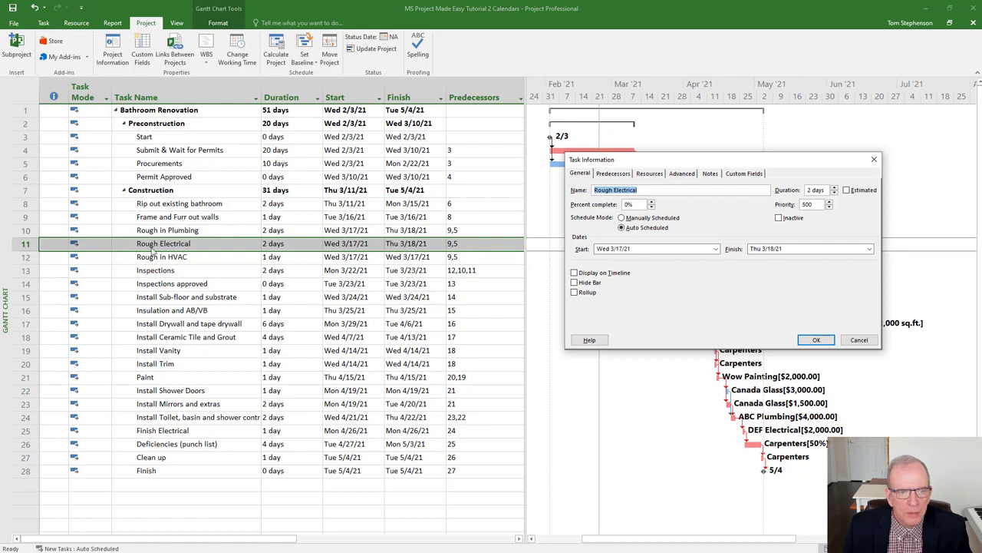
pyautogui.click(873, 162)
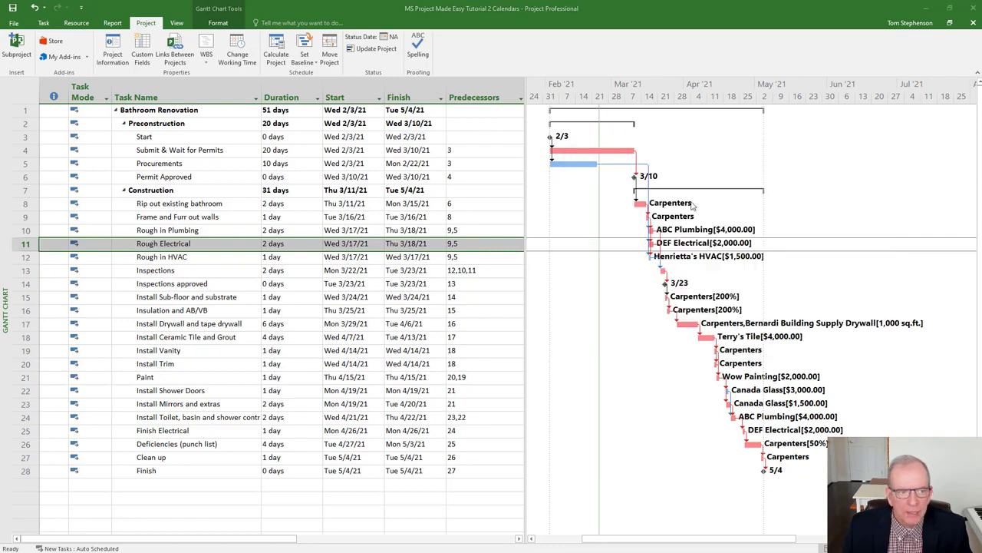
# Assign the Electrical Sub calendar to the Rough Electrical task and check the task's calendar indicator
pyautogui.click(205, 246)
pyautogui.doubleClick(204, 246)
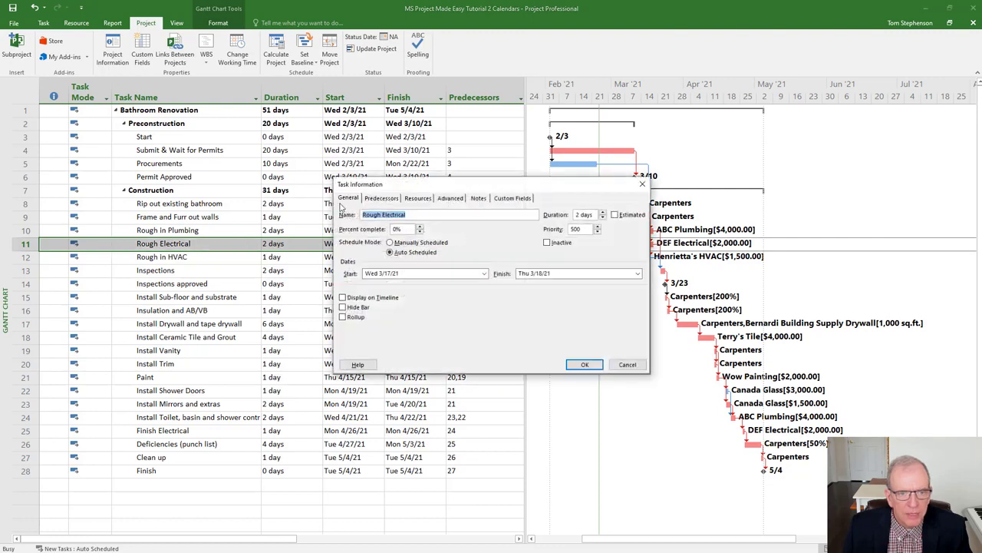
pyautogui.click(451, 199)
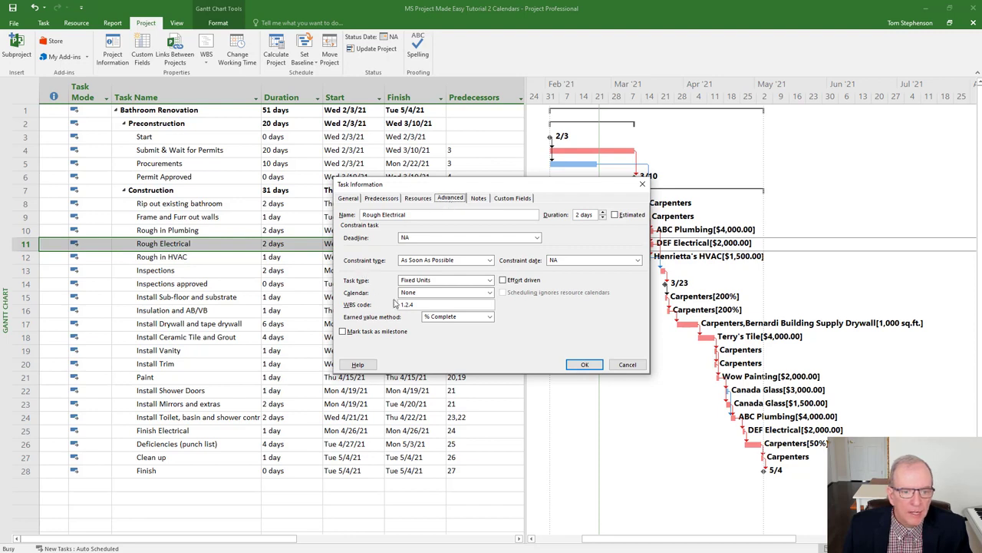
pyautogui.click(490, 294)
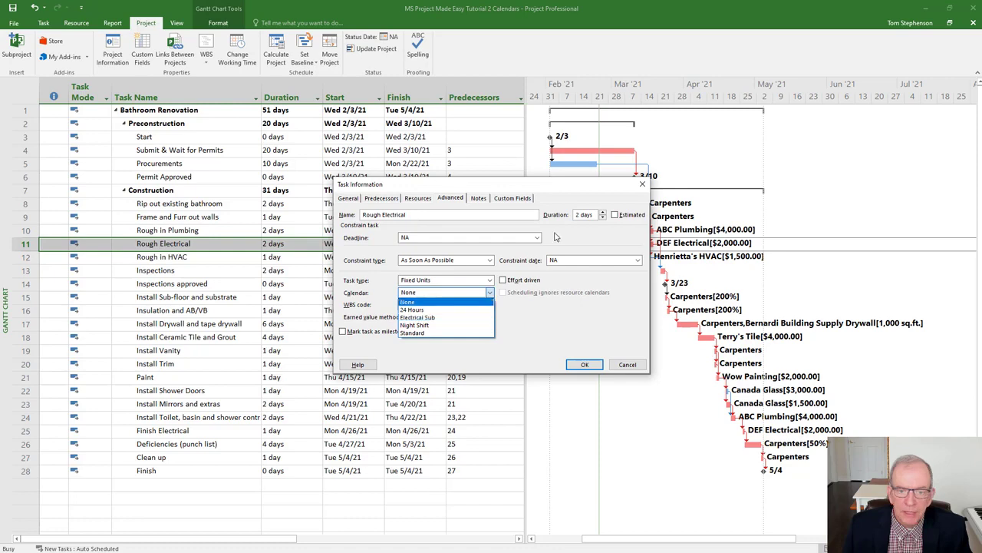
pyautogui.click(551, 193)
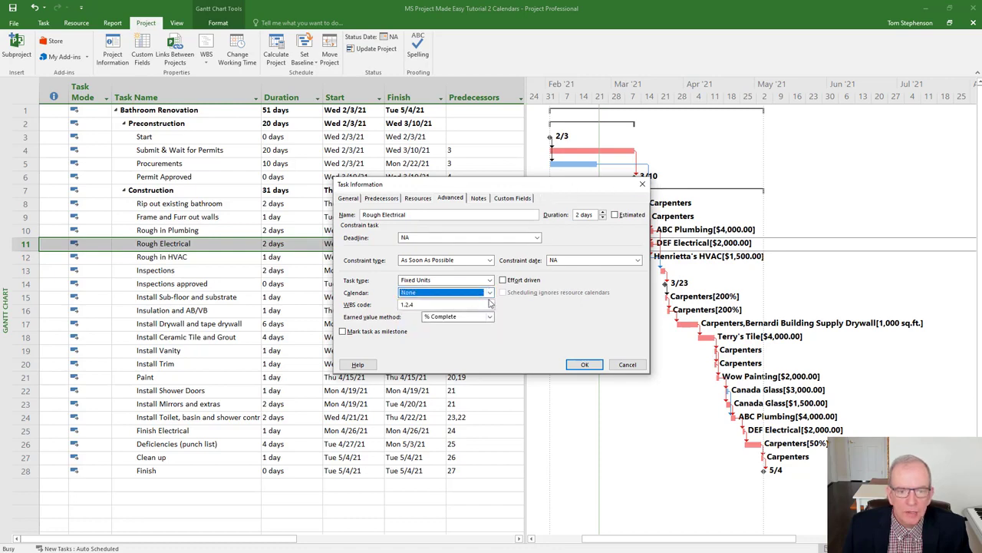
pyautogui.moveTo(519, 188); pyautogui.dragTo(707, 152)
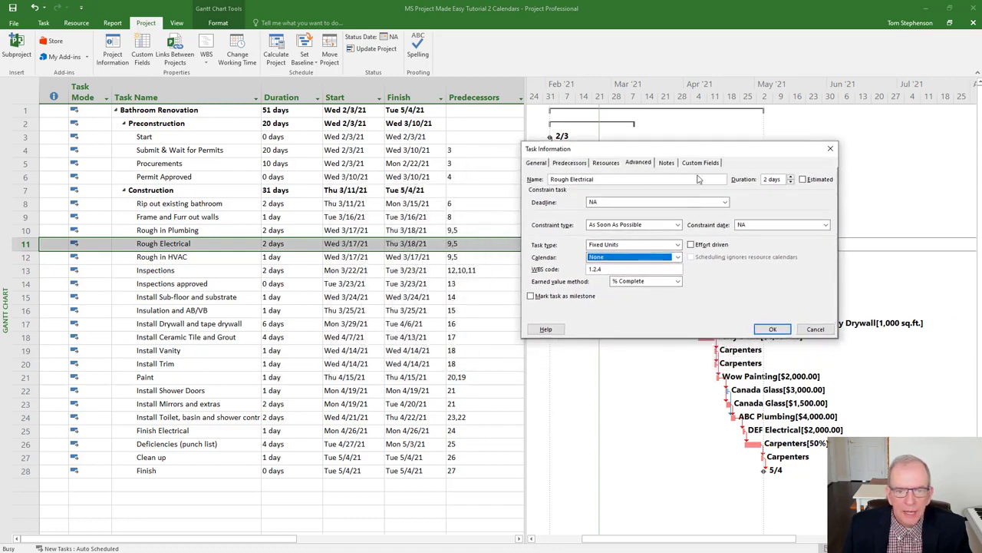
pyautogui.click(679, 261)
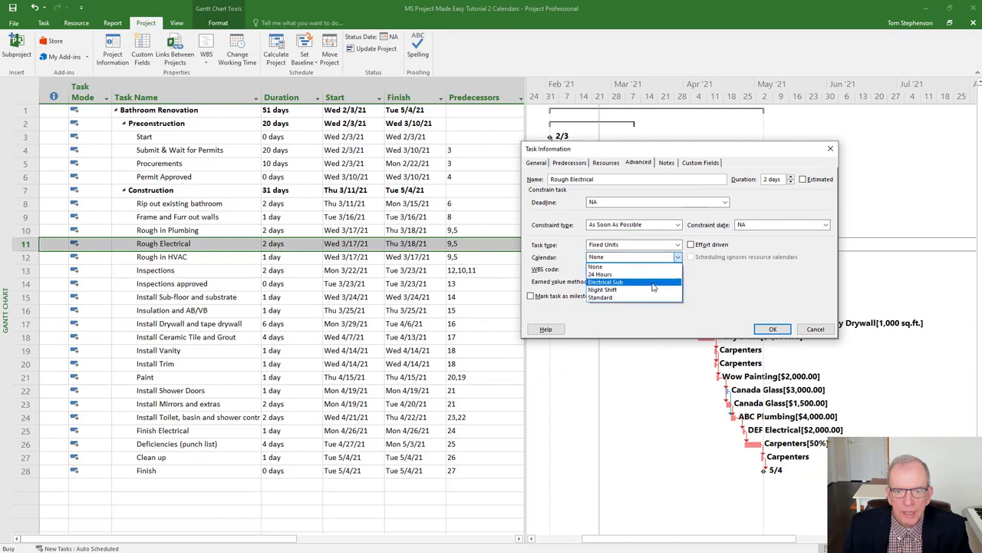
pyautogui.click(649, 287)
pyautogui.click(771, 329)
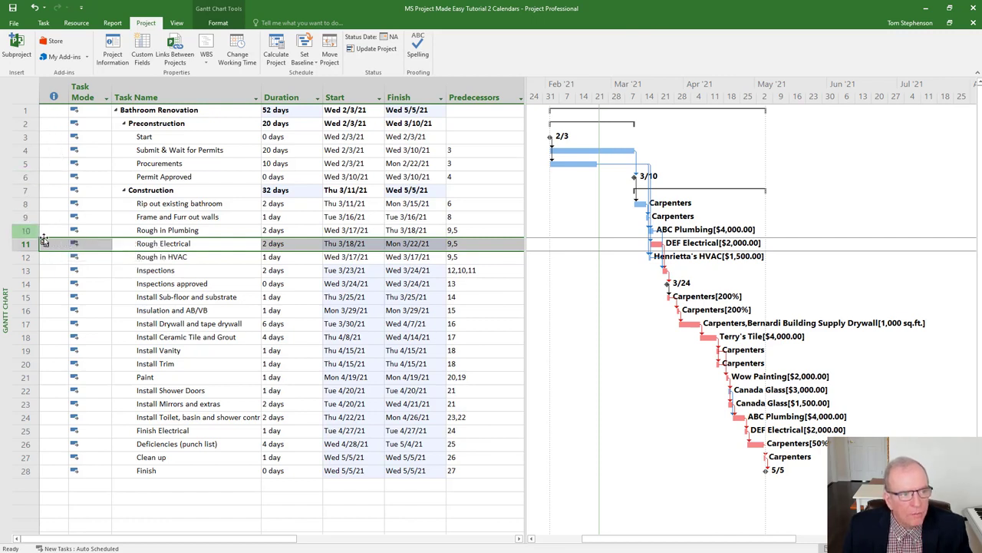
pyautogui.moveTo(48, 245)
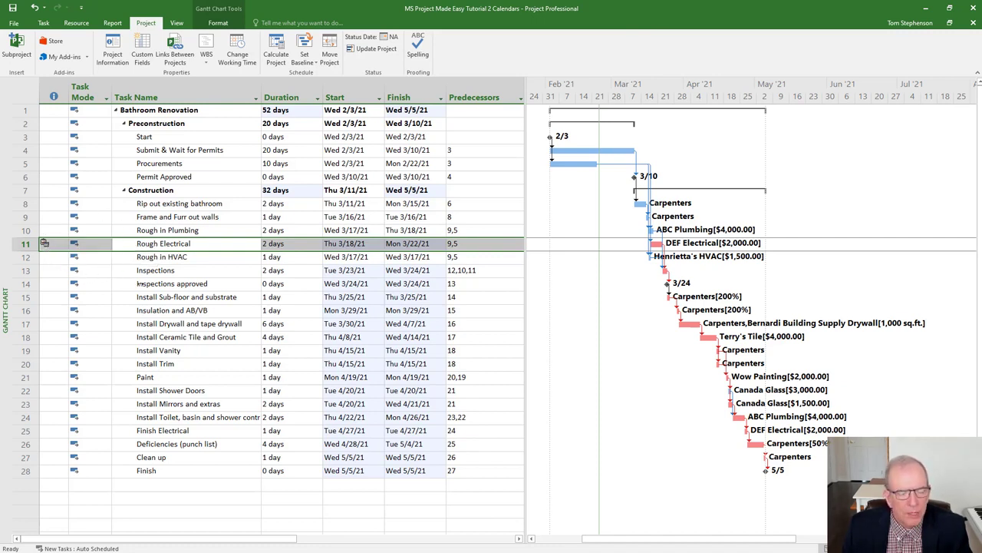
# Change the DEF Electrical resource's type to Work in the Resource Sheet view, accepting the effect on its existing assignments
pyautogui.rightClick(4, 293)
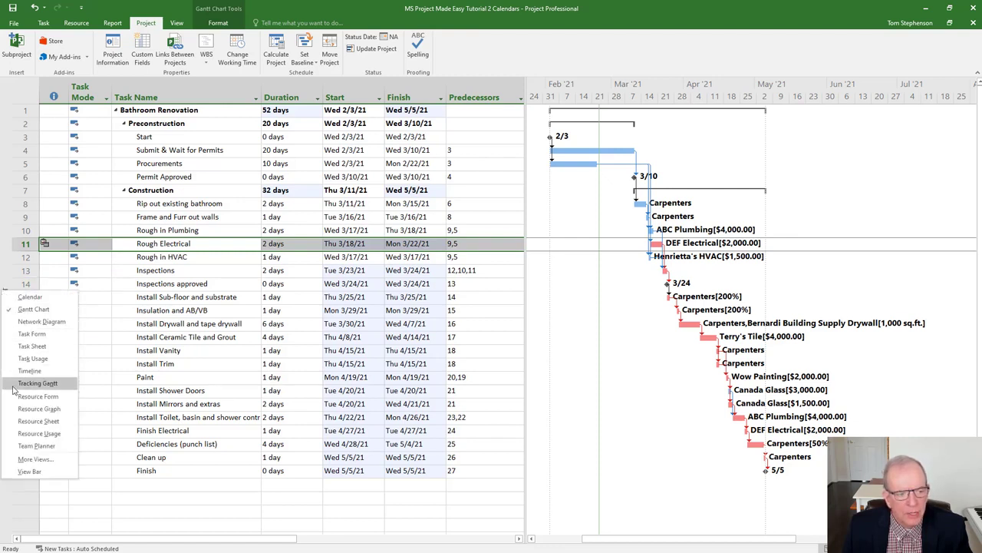
pyautogui.click(37, 421)
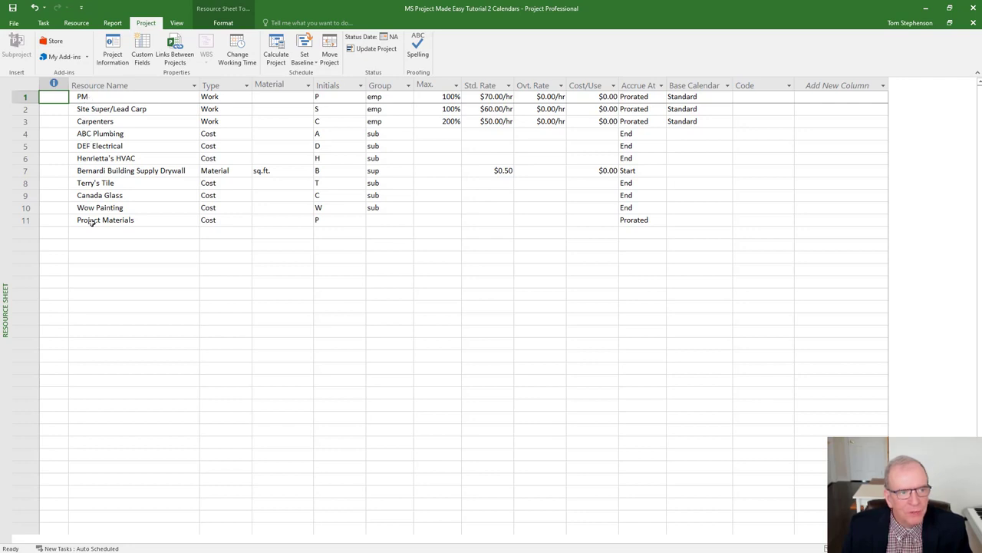
pyautogui.click(108, 146)
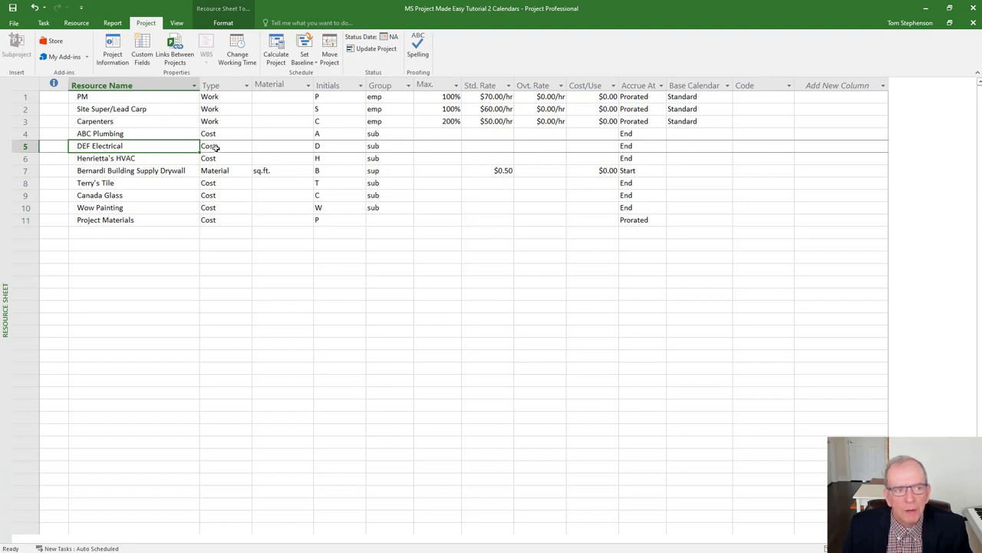
pyautogui.click(243, 147)
pyautogui.click(247, 146)
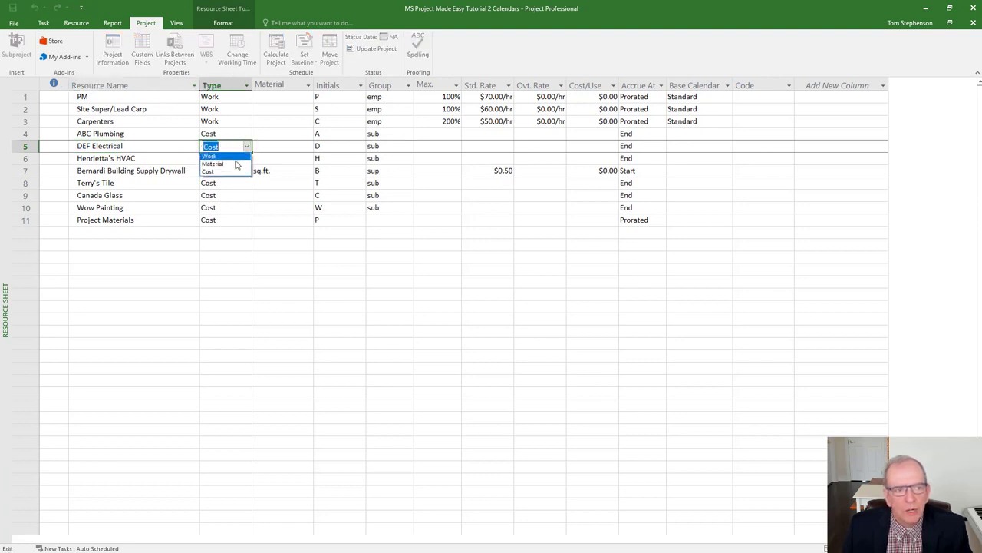
pyautogui.click(230, 157)
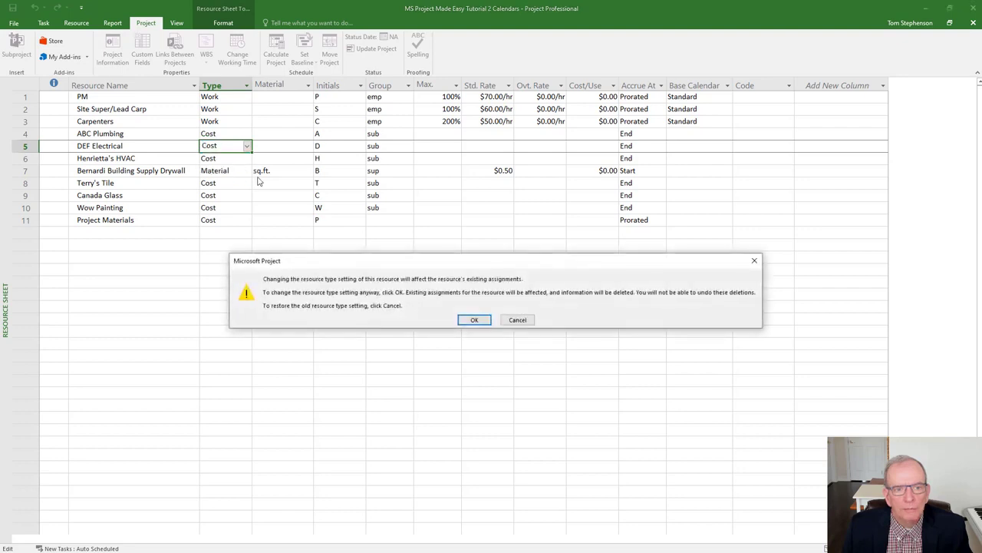
pyautogui.click(474, 319)
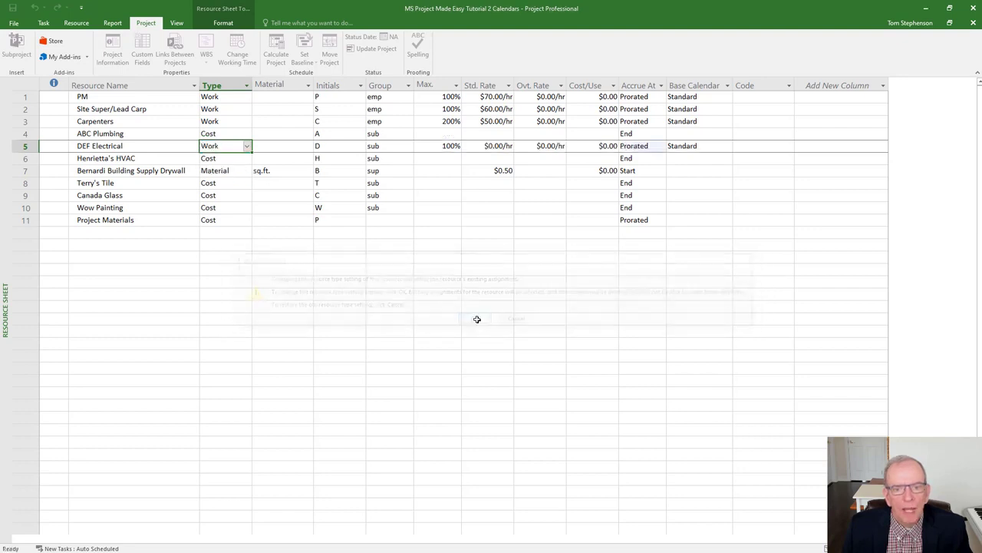
# Set the DEF Electrical resource's base calendar to Electrical Sub
pyautogui.click(686, 146)
pyautogui.click(729, 148)
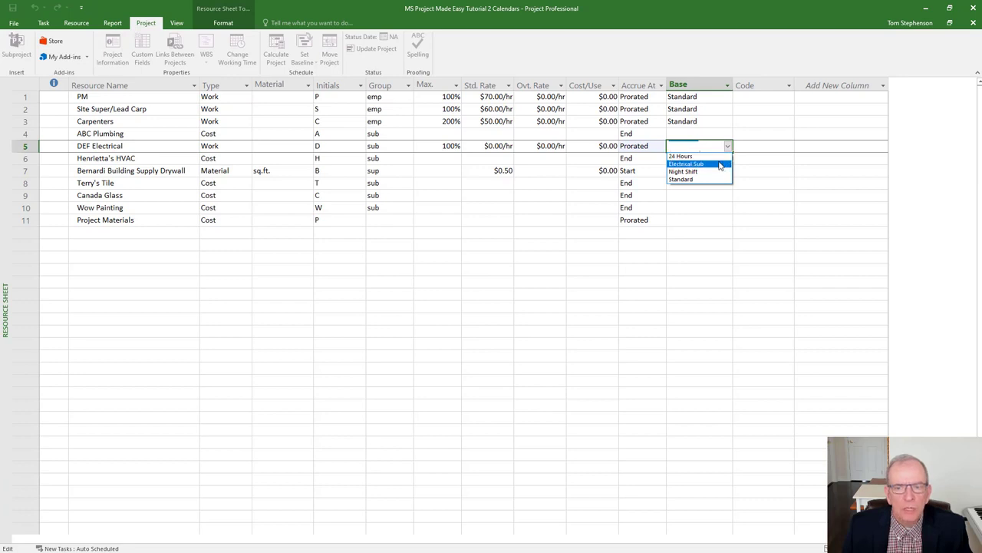
pyautogui.click(719, 164)
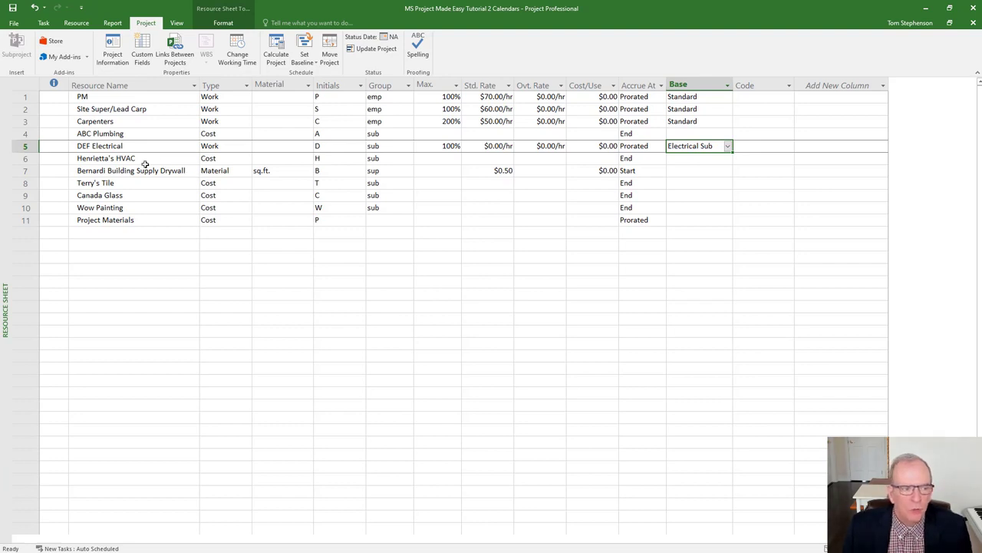
# Return from the resource list to the Gantt Chart view
pyautogui.rightClick(6, 188)
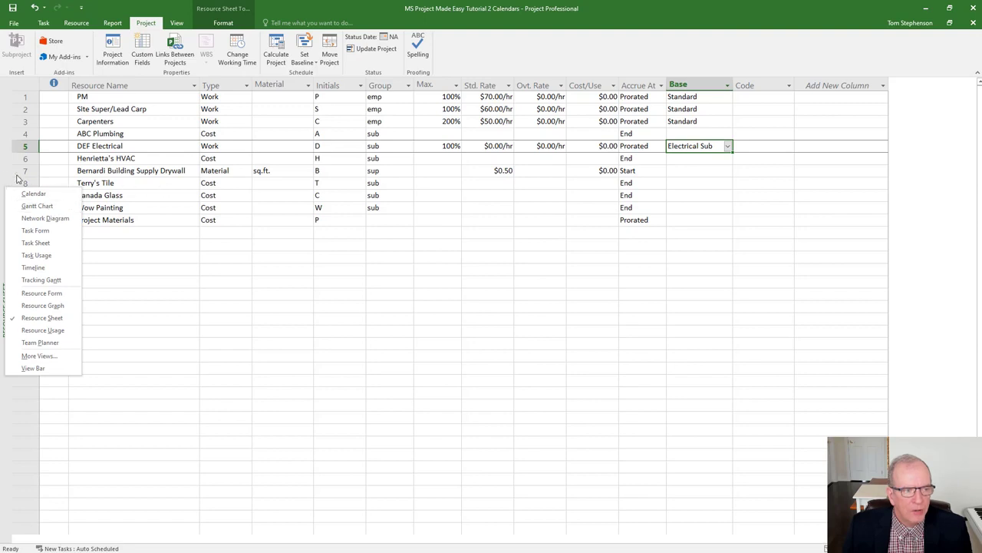
pyautogui.click(1, 176)
pyautogui.rightClick(1, 176)
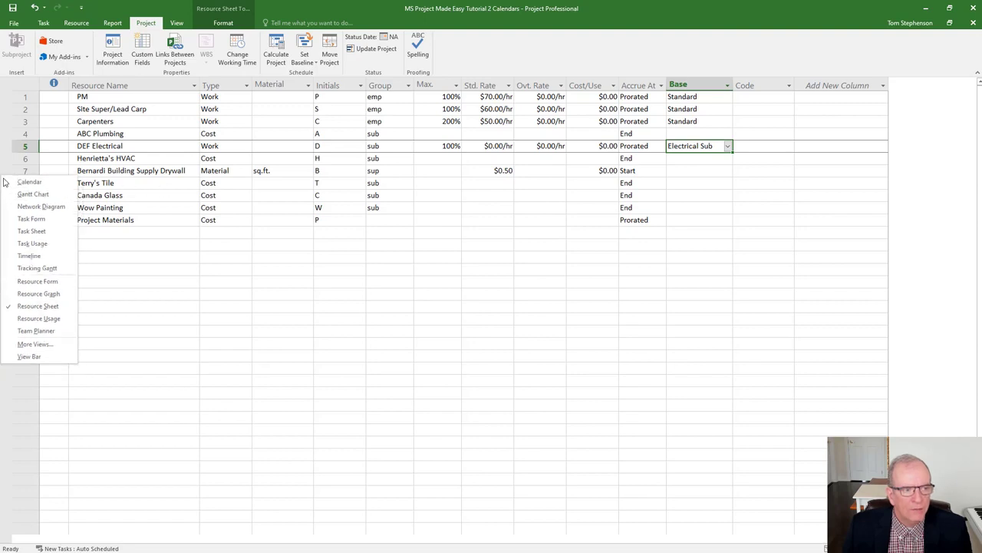
pyautogui.click(32, 194)
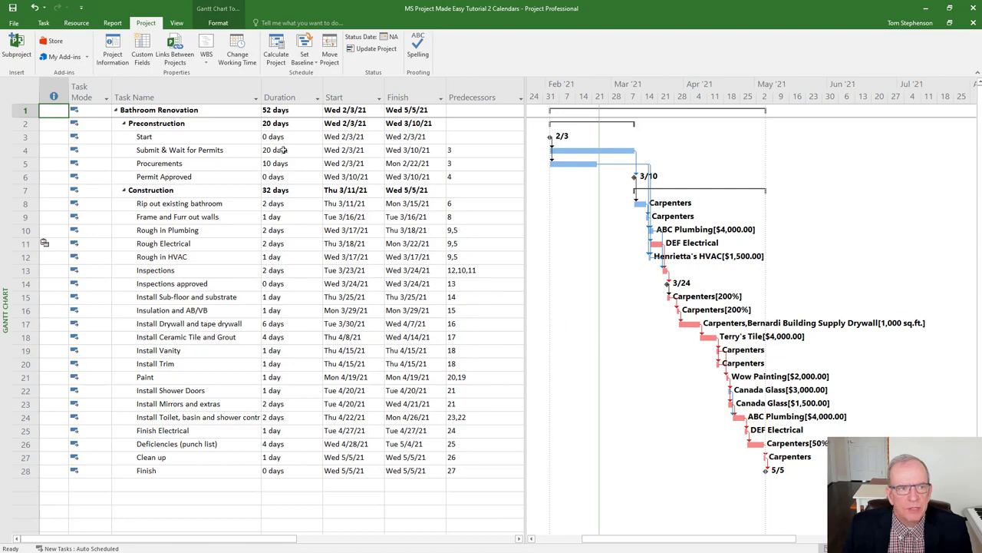
# Review the Standard calendar's exceptions and work weeks, the list of available calendars, and the calendar assigned to the Rough Electrical task
pyautogui.click(238, 53)
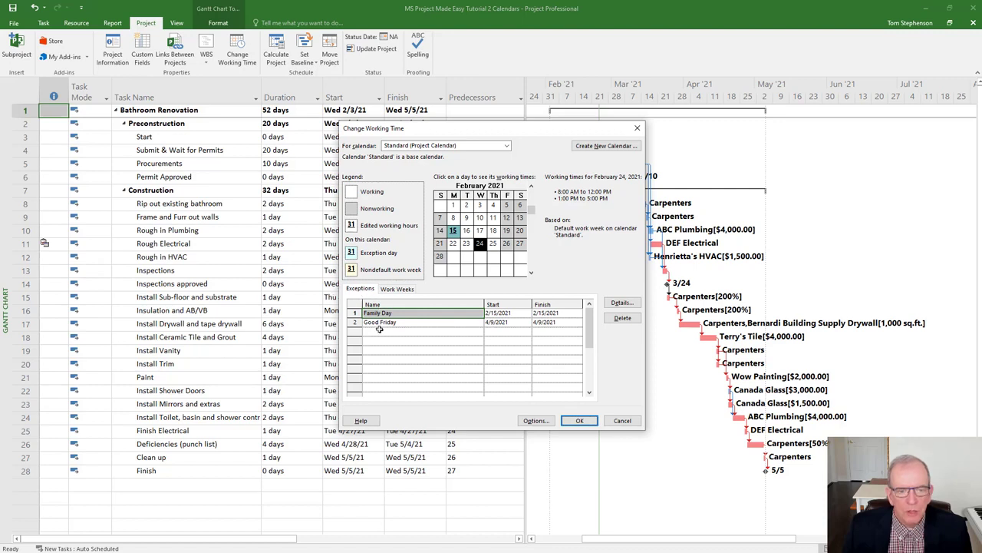
pyautogui.click(400, 289)
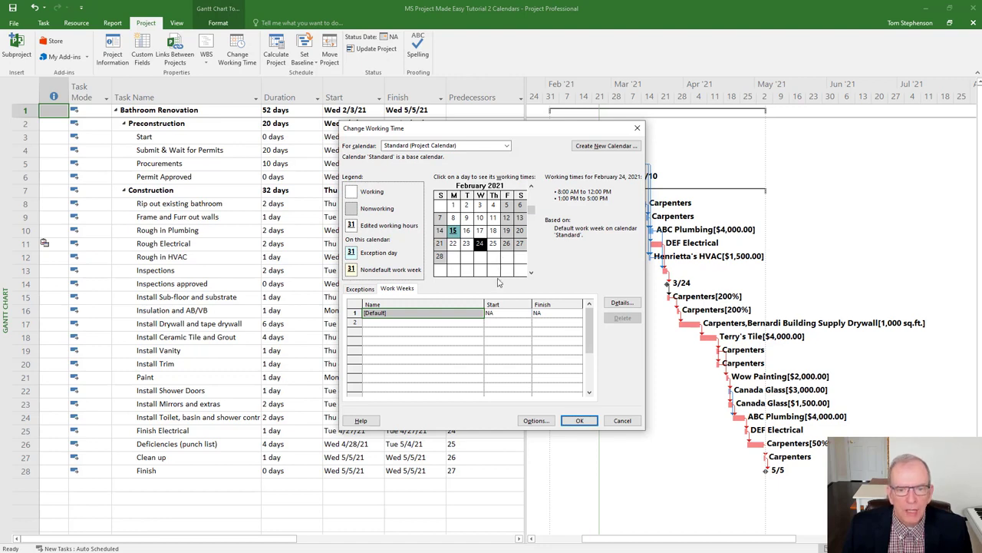
pyautogui.click(507, 146)
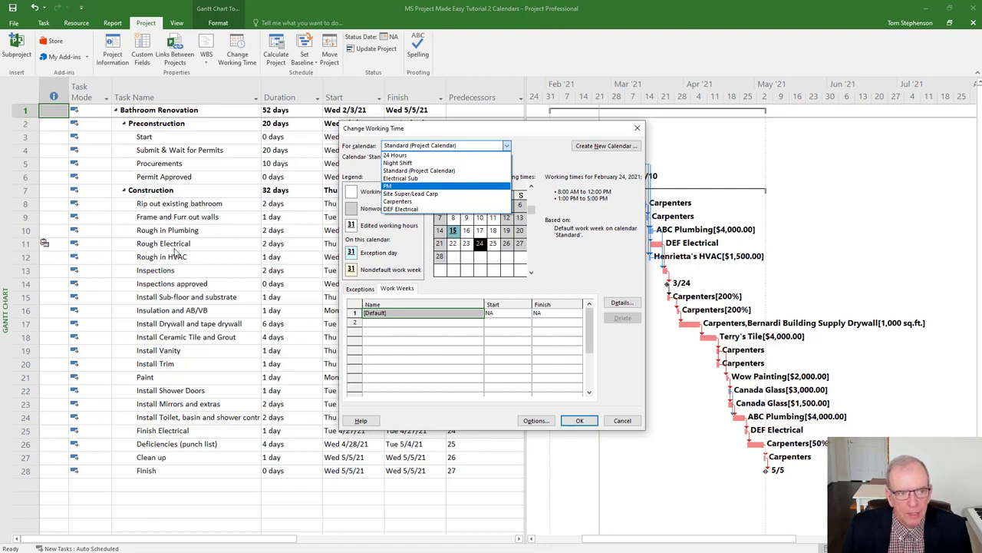
pyautogui.click(639, 129)
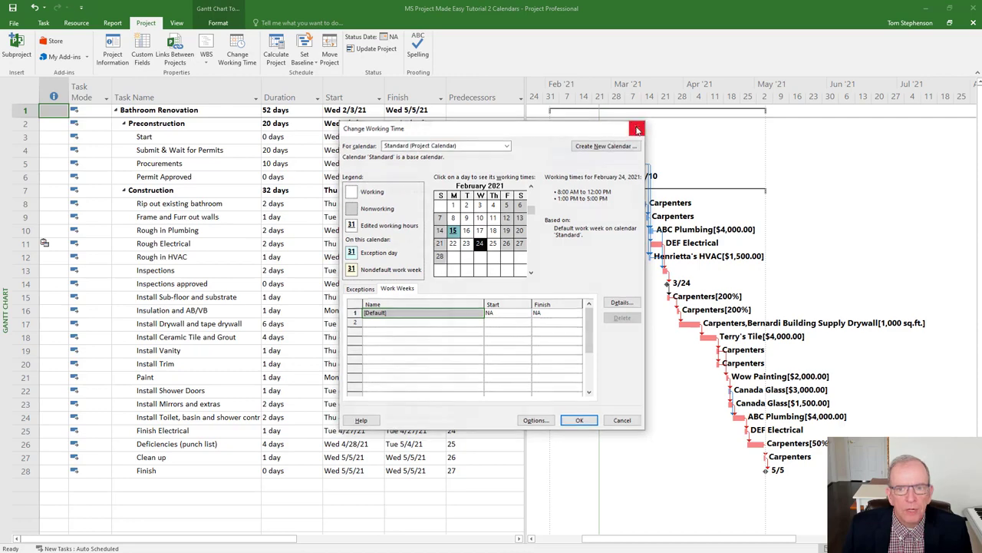
pyautogui.click(639, 129)
pyautogui.doubleClick(192, 244)
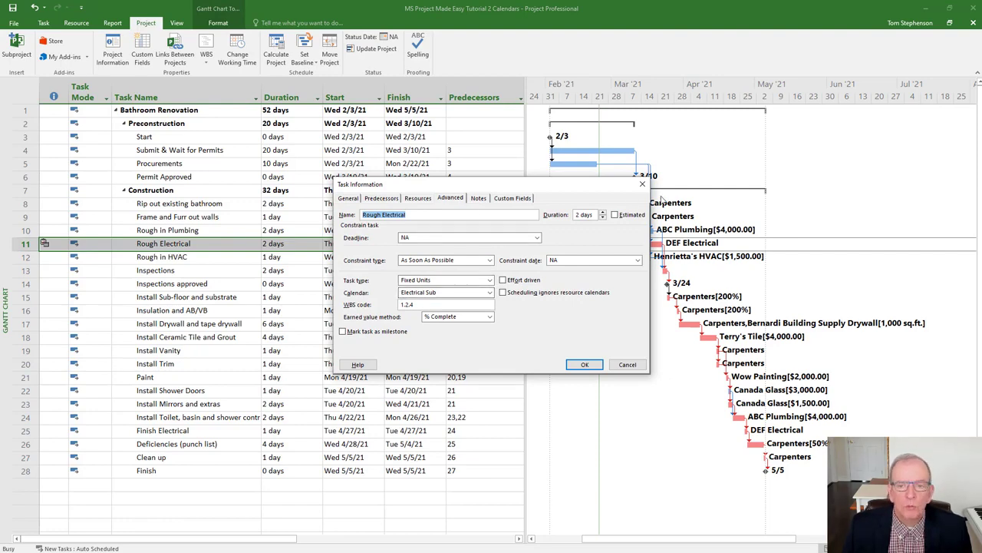
pyautogui.click(642, 184)
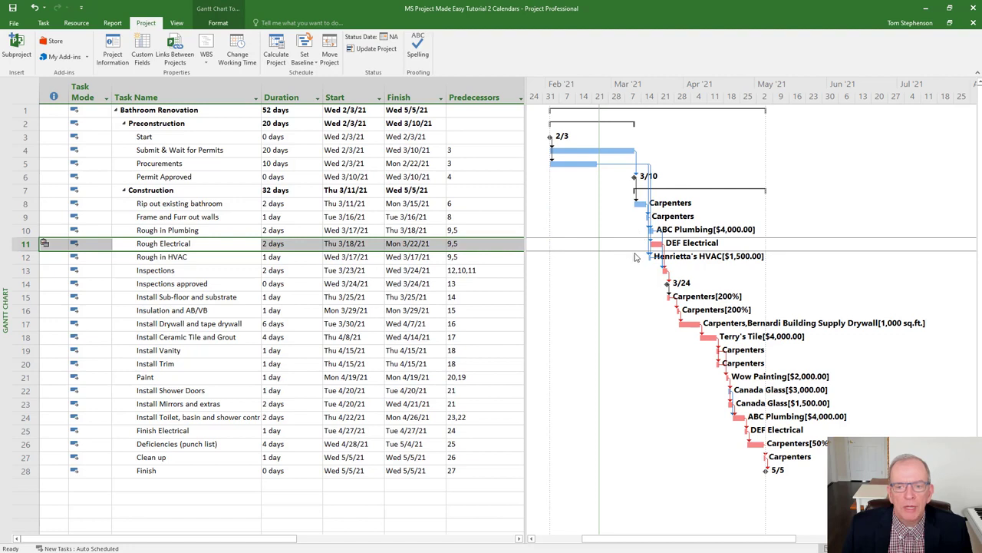